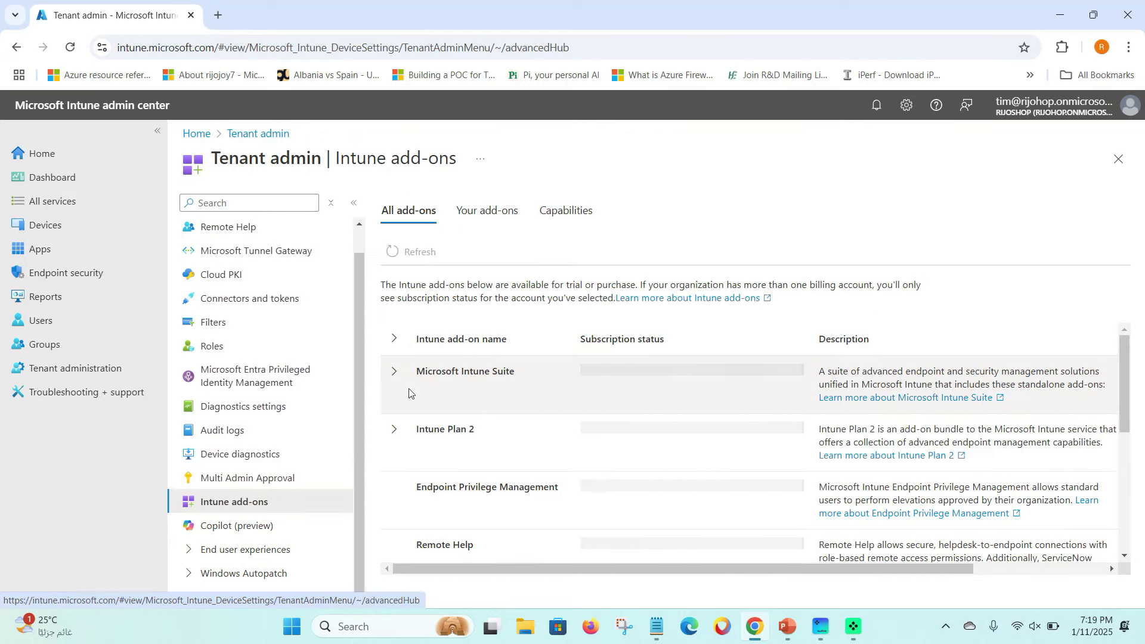
# Examine the Intune add-ons available for trial or purchase, expanding Microsoft Intune Suite to see the add-ons it includes.
pyautogui.click(456, 441)
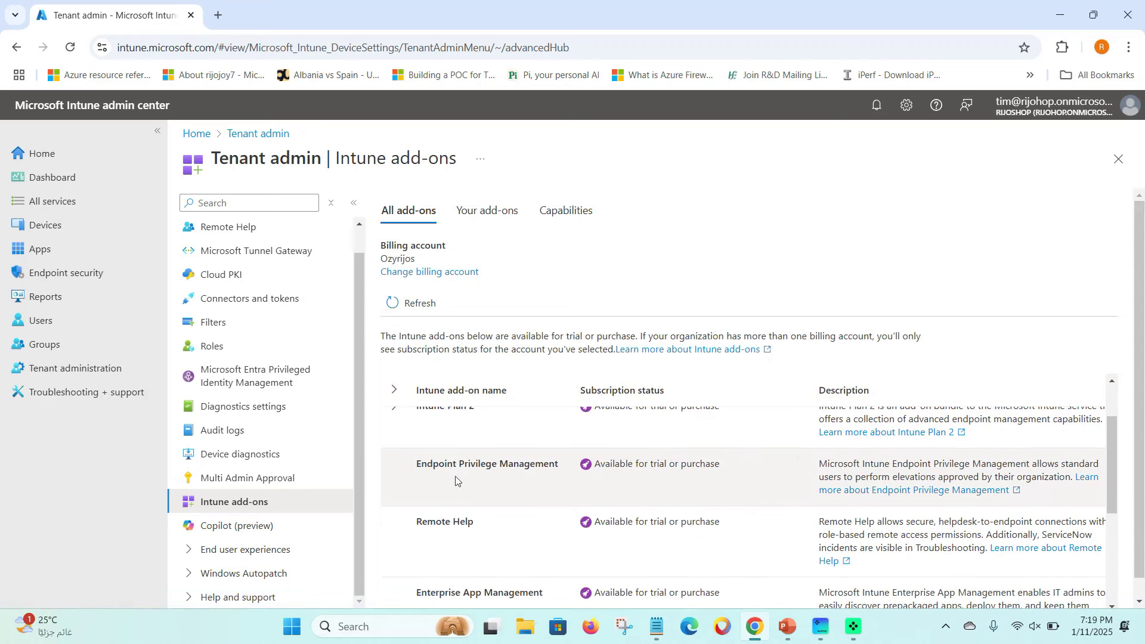
pyautogui.click(394, 422)
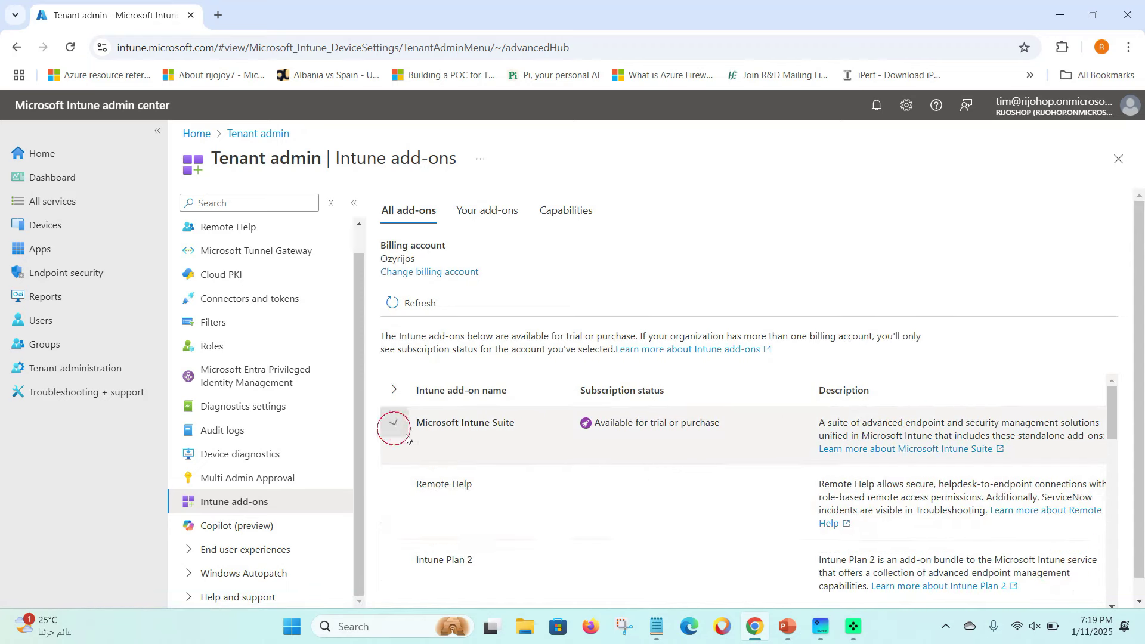
pyautogui.moveTo(1113, 431); pyautogui.dragTo(1115, 477)
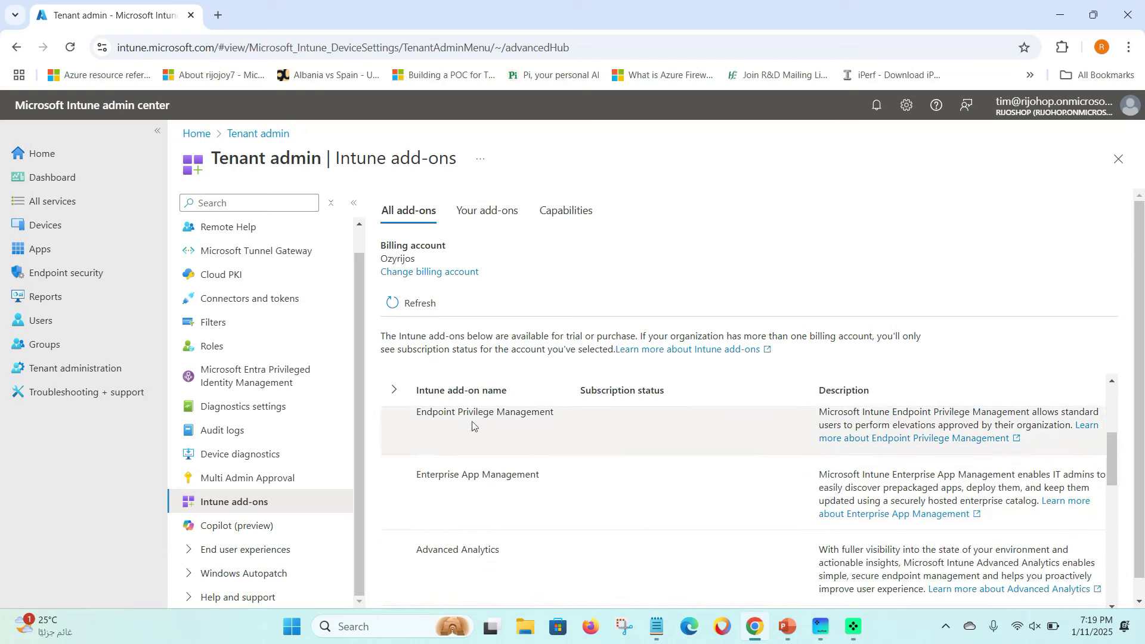
pyautogui.moveTo(1114, 440); pyautogui.dragTo(1114, 391)
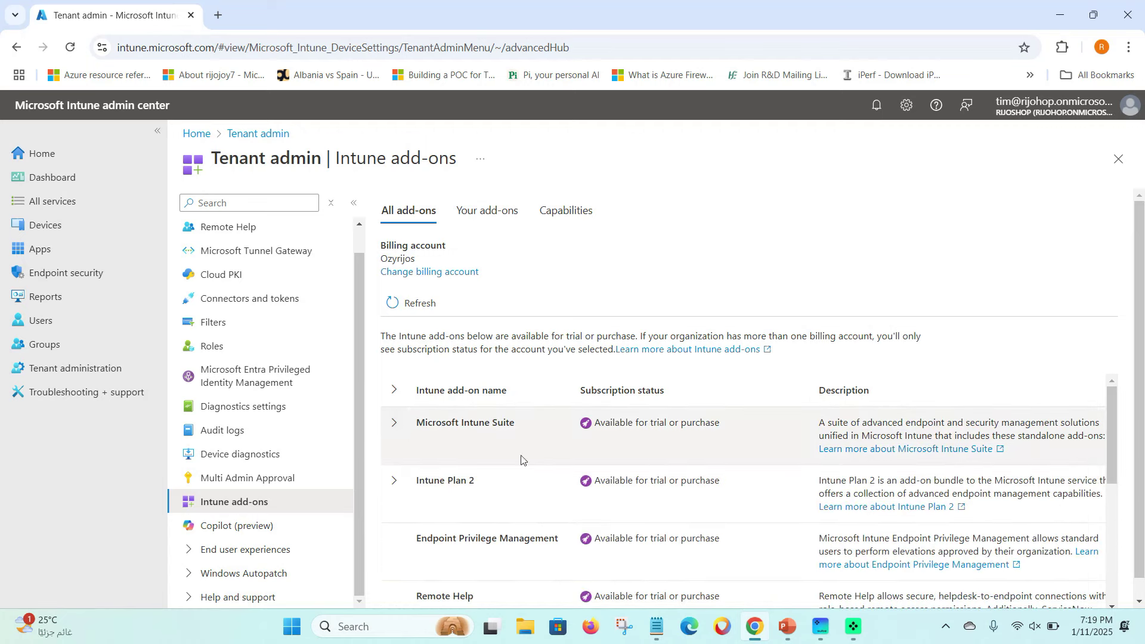
pyautogui.moveTo(1112, 440); pyautogui.dragTo(1113, 496)
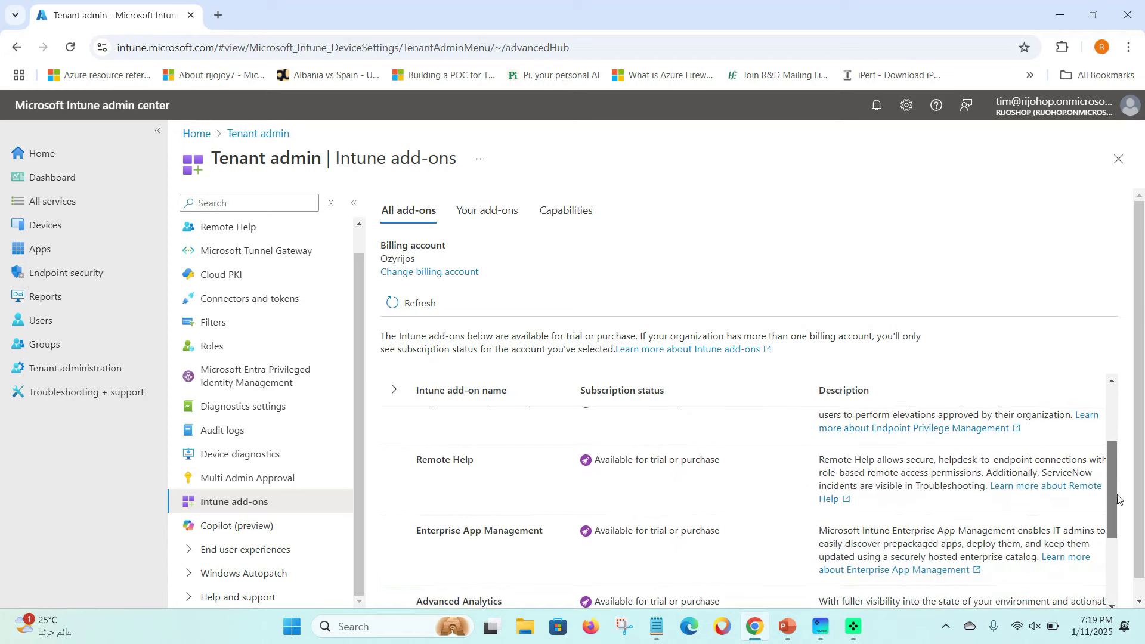
pyautogui.moveTo(1112, 495); pyautogui.dragTo(1125, 540)
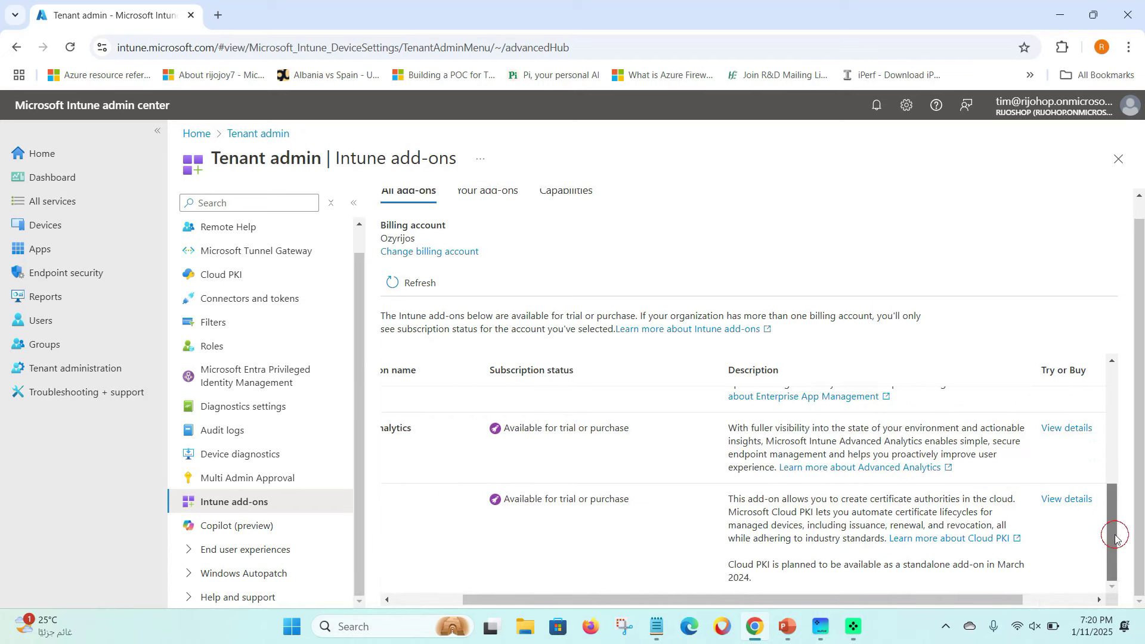
# Open the Learn more documentation for the Enterprise App Management add-on in a new browser tab.
pyautogui.scroll(2, 1114, 531)
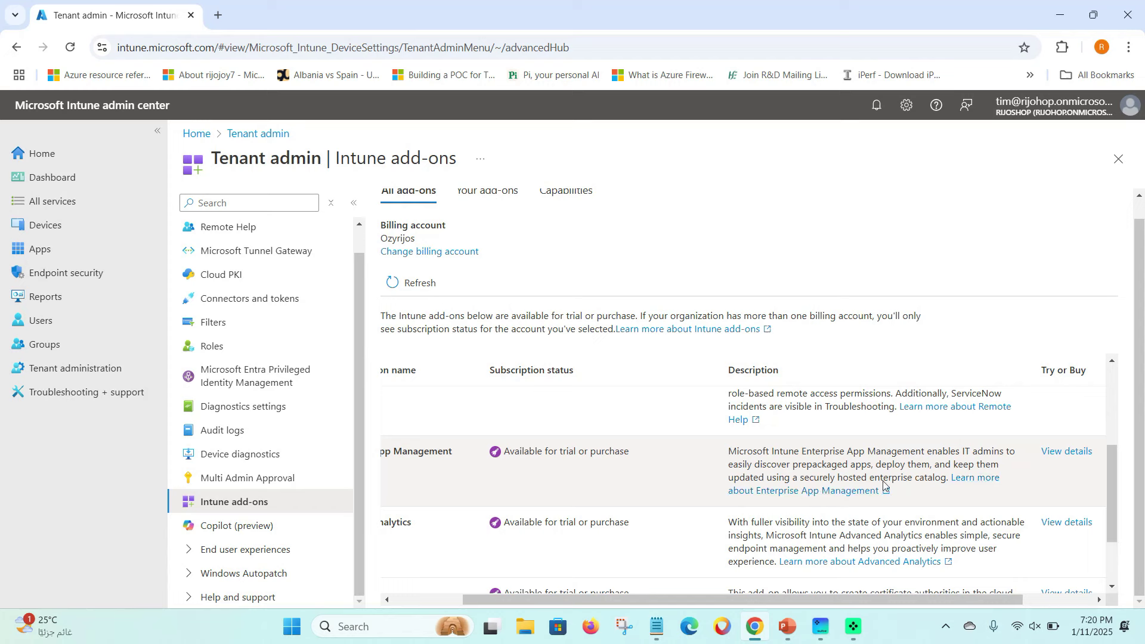
pyautogui.rightClick(961, 479)
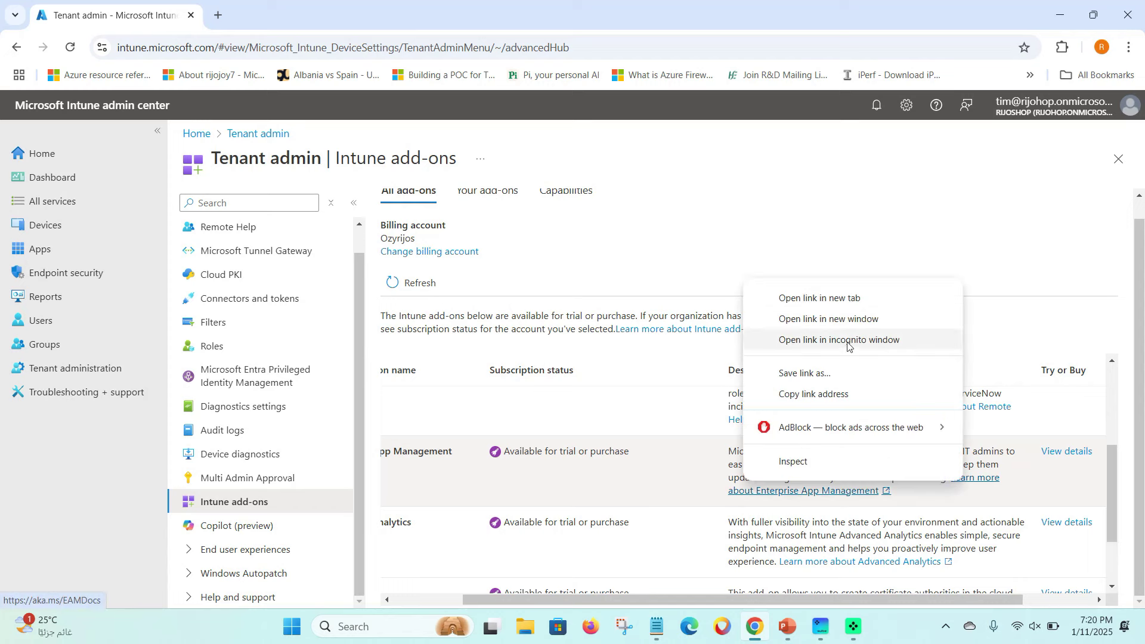
pyautogui.click(825, 300)
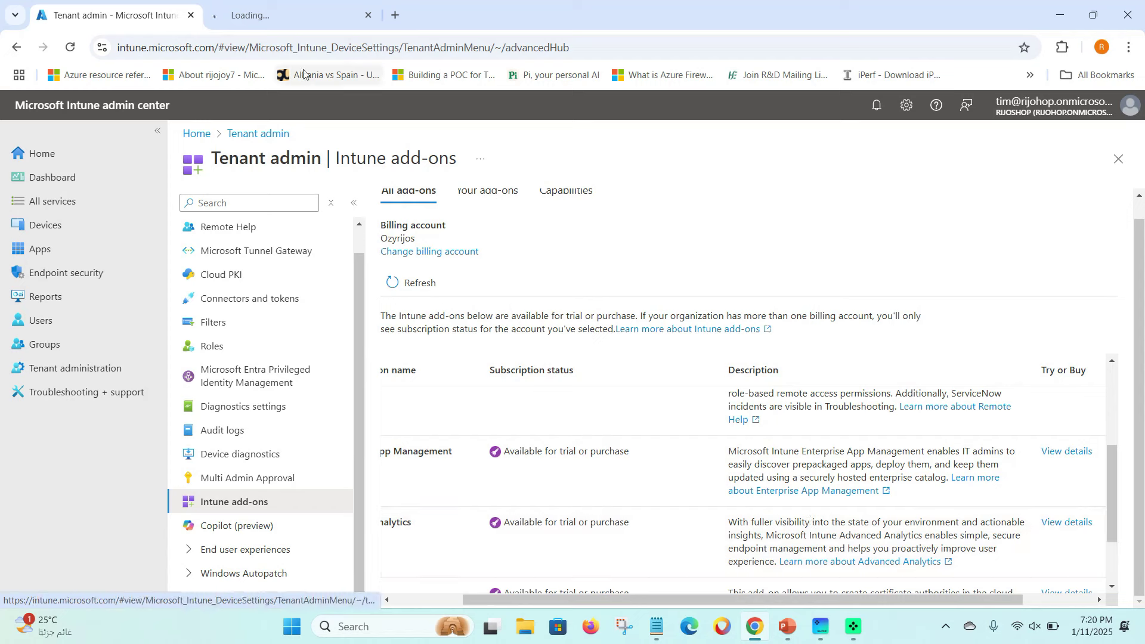
# View the trial and purchase details of the Enterprise App Management add-on and close them.
pyautogui.click(1028, 599)
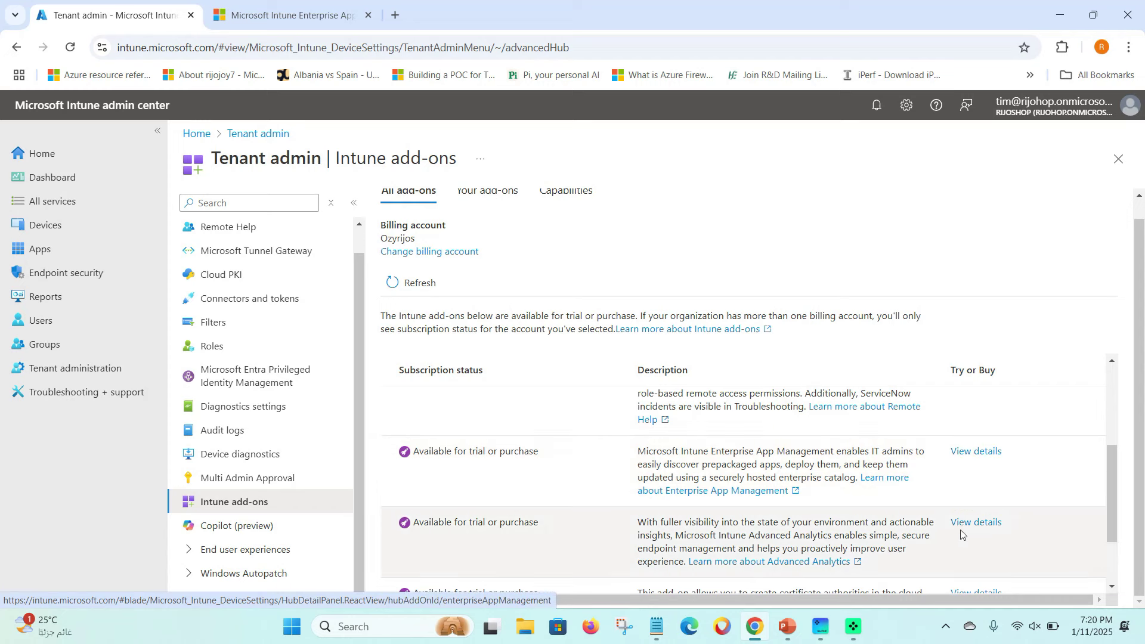
pyautogui.click(976, 453)
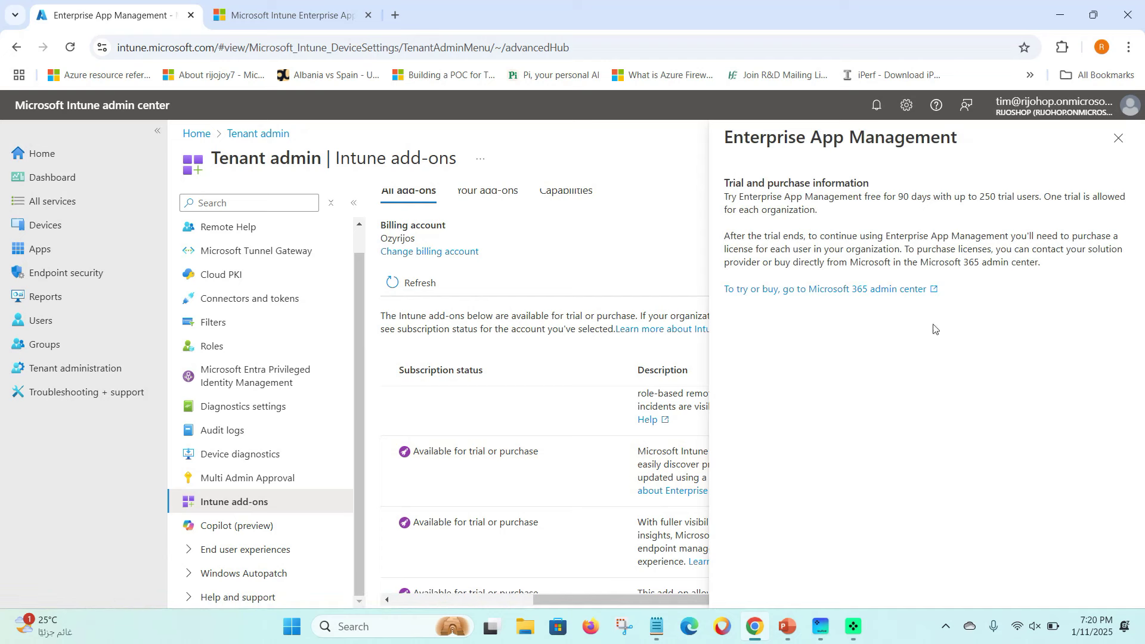
pyautogui.click(1118, 138)
# Go to office.com in a new browser tab and view the Billing licenses in the Microsoft 365 admin center.
pyautogui.click(394, 14)
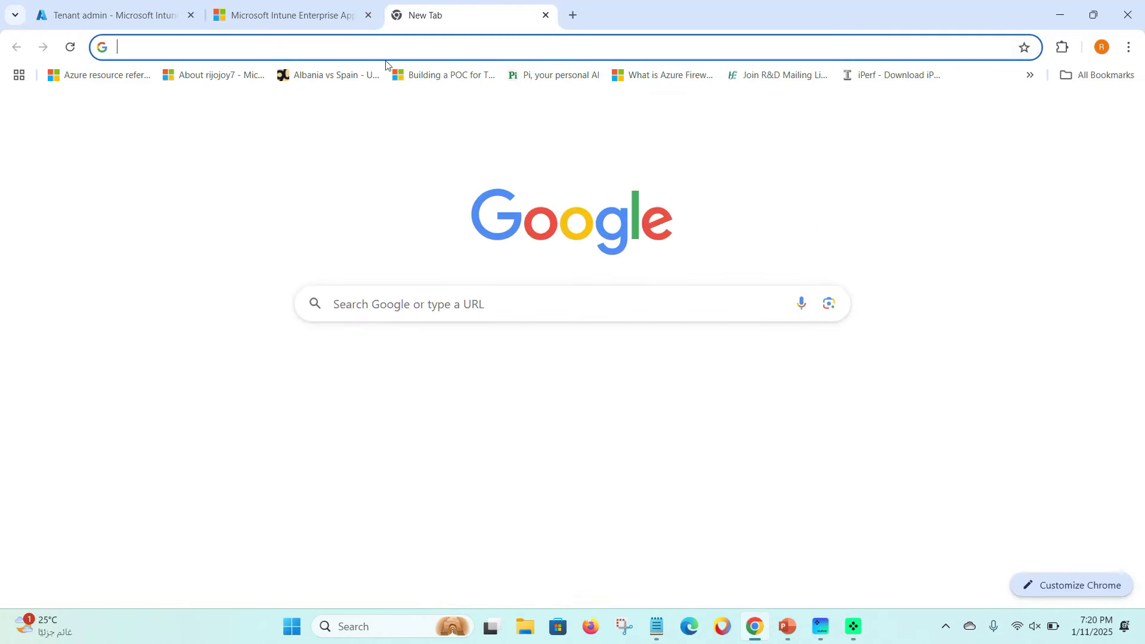
pyautogui.click(386, 44)
pyautogui.write('off')
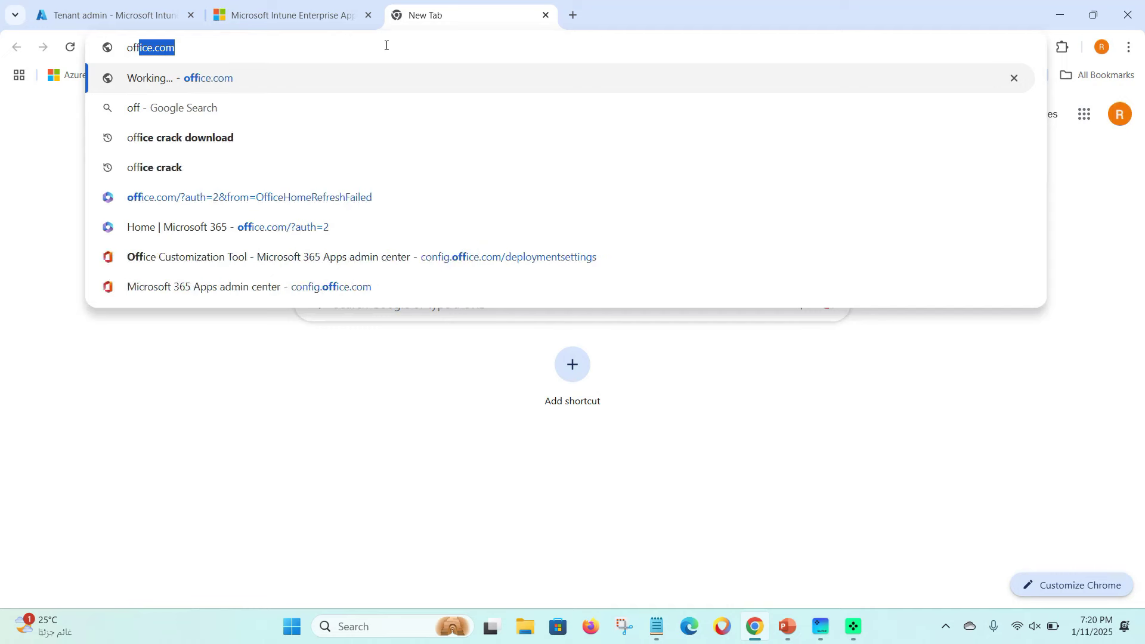
pyautogui.press('Return')
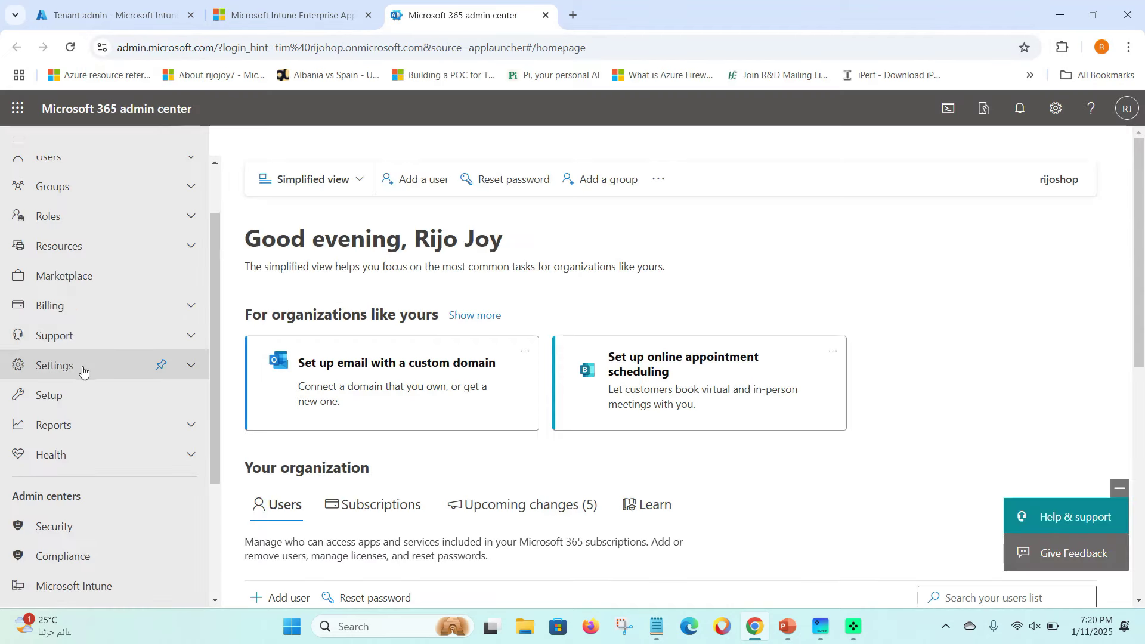
pyautogui.click(87, 307)
pyautogui.click(56, 356)
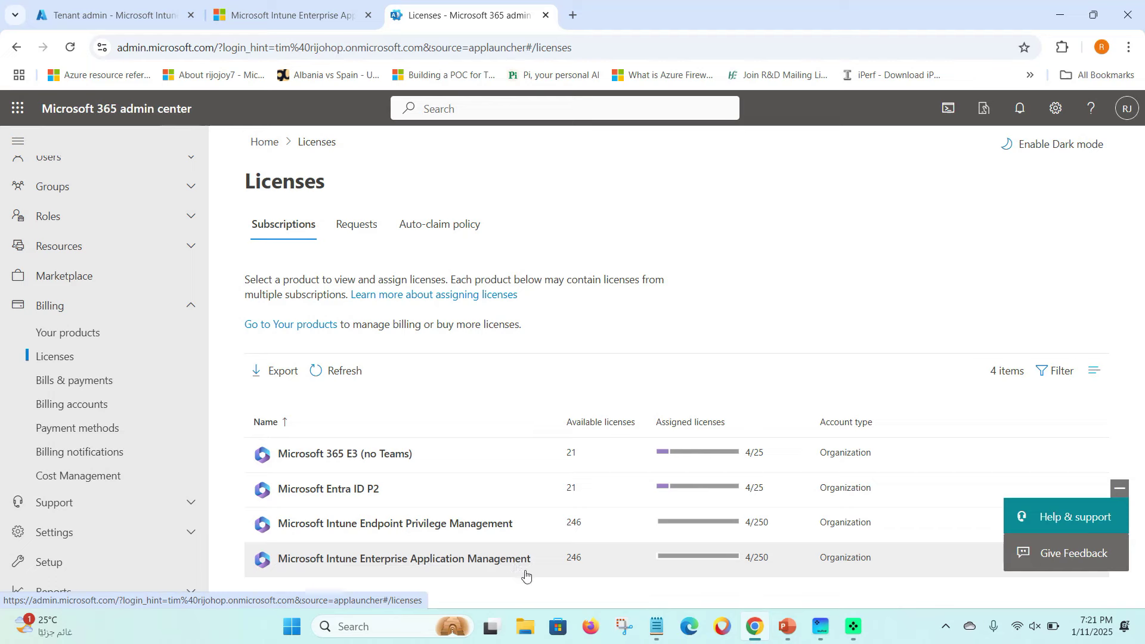
# Return to the Intune admin center and open the list of all apps.
pyautogui.click(127, 21)
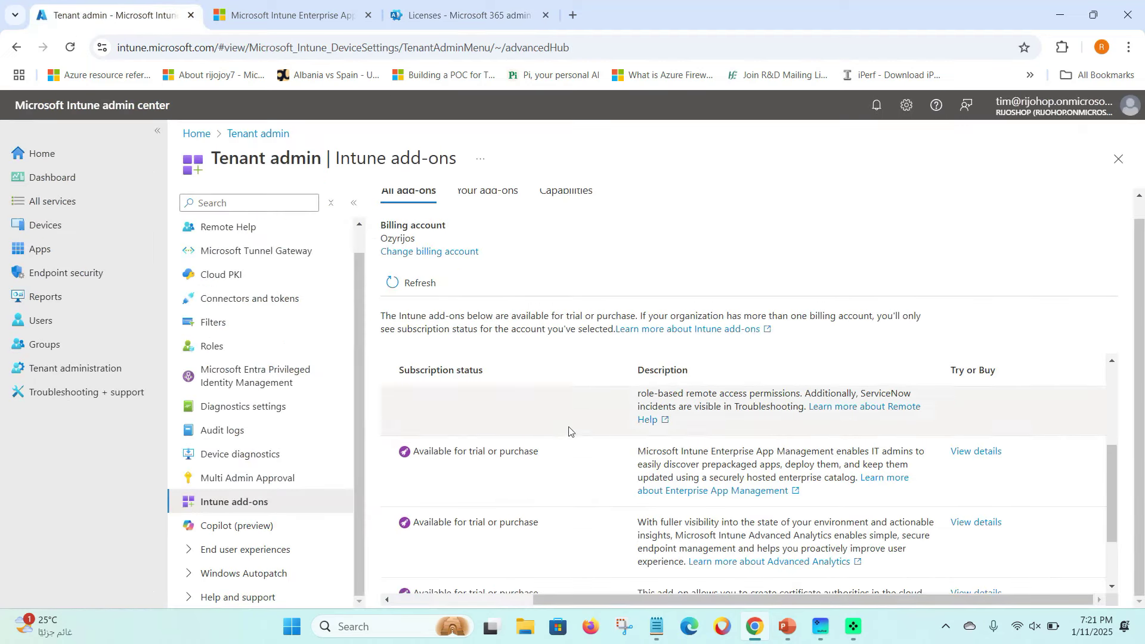
pyautogui.hscroll(-3, 432, 473)
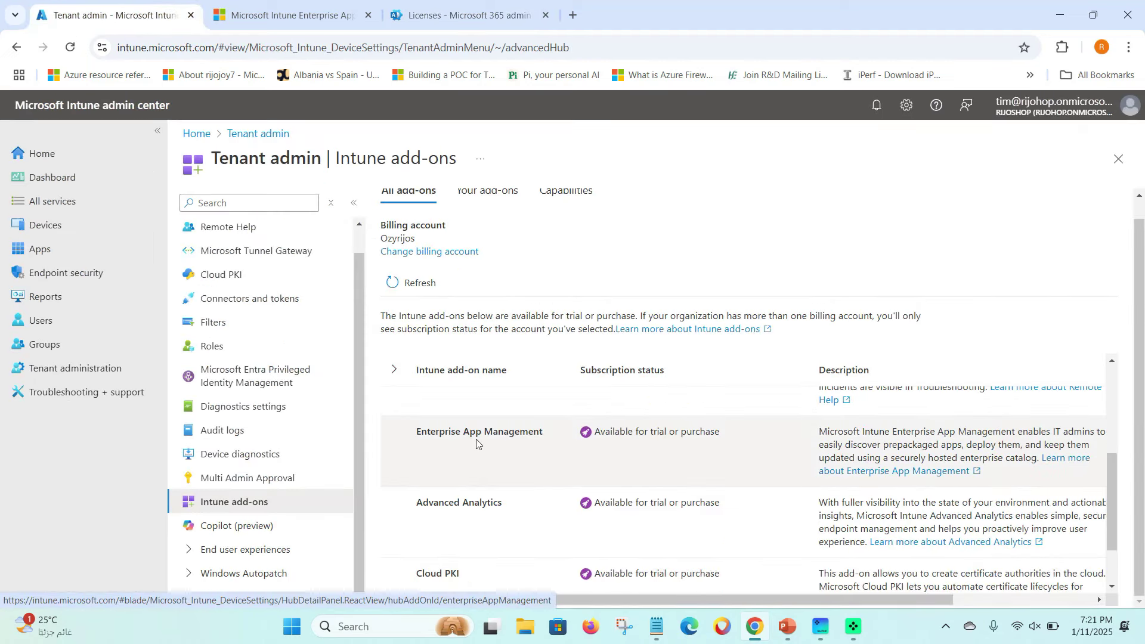
pyautogui.click(50, 253)
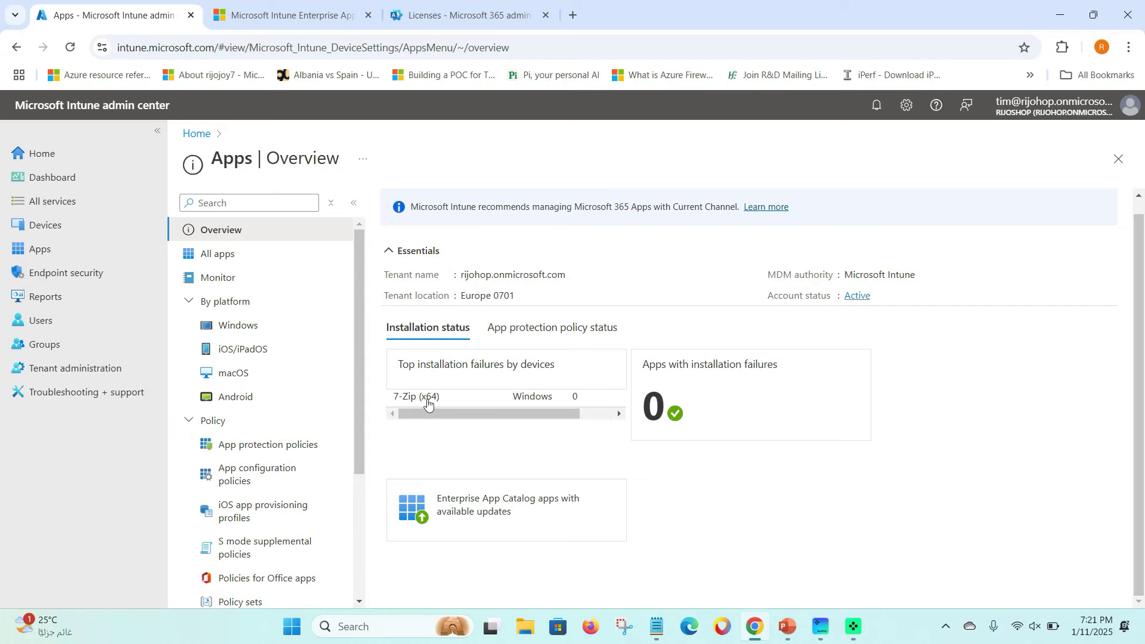
pyautogui.click(245, 253)
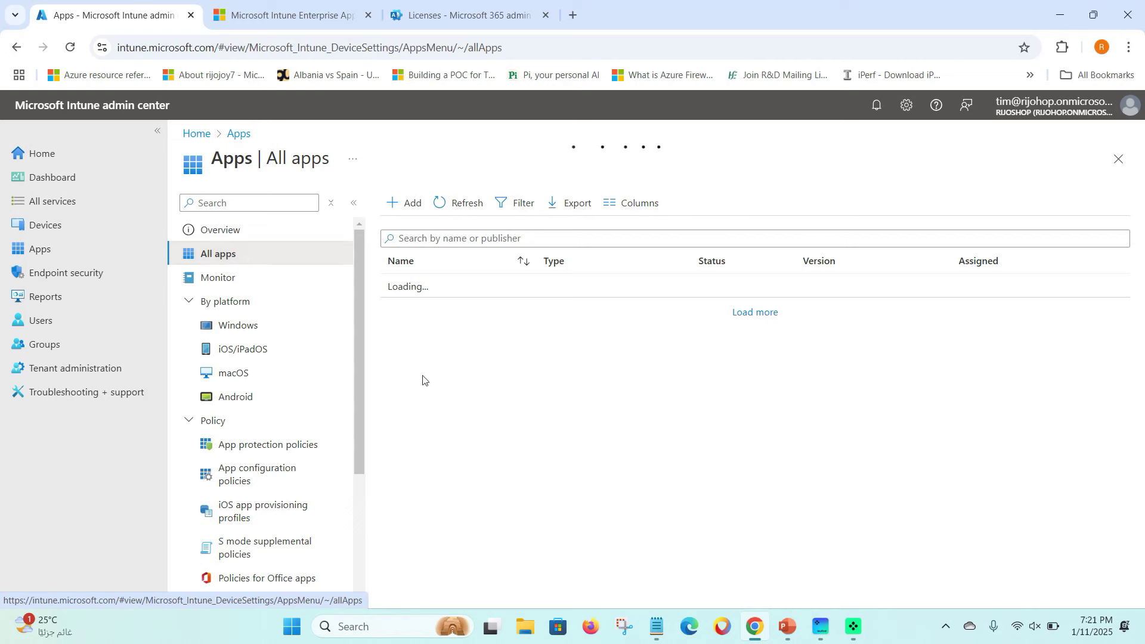
# Start adding an app and choose Enterprise App Catalog app as the app type.
pyautogui.click(406, 204)
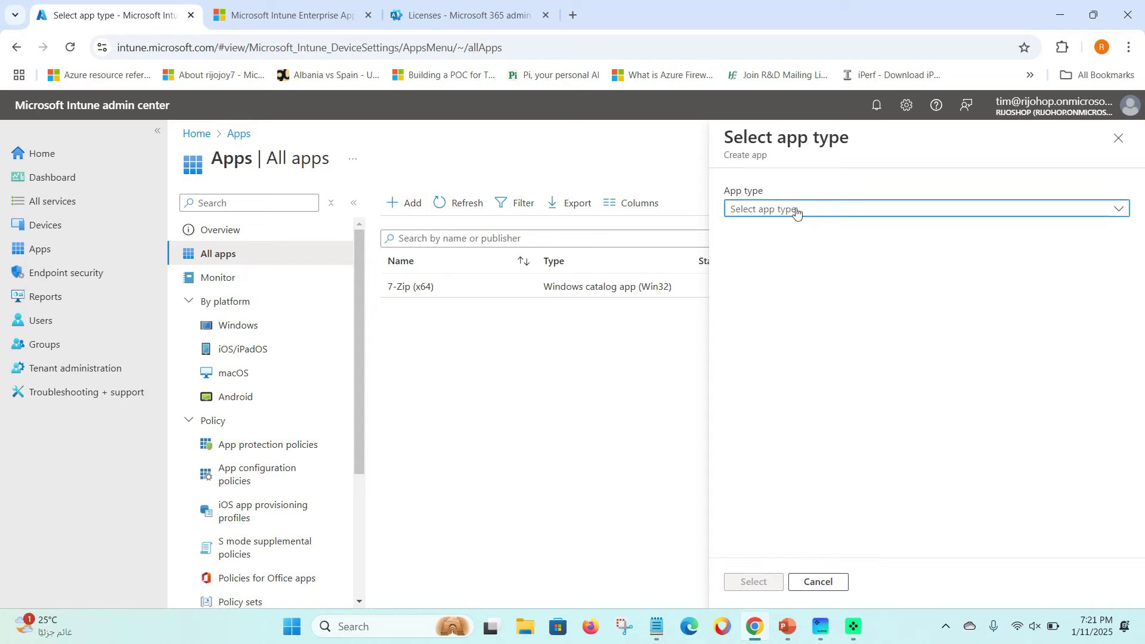
pyautogui.click(797, 209)
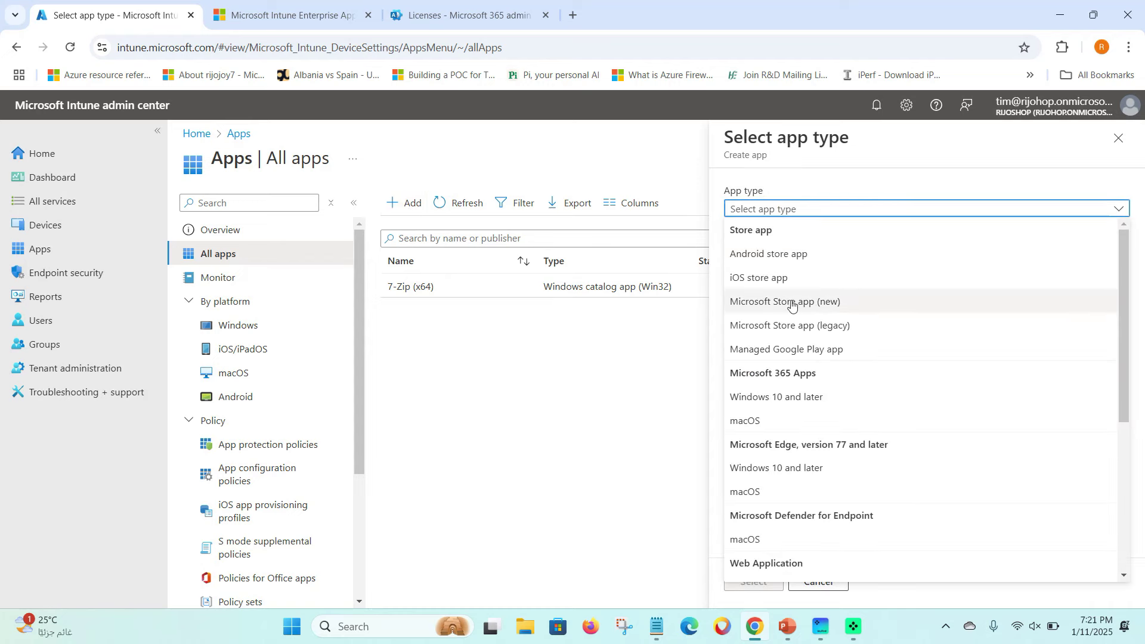
pyautogui.scroll(-5, 791, 307)
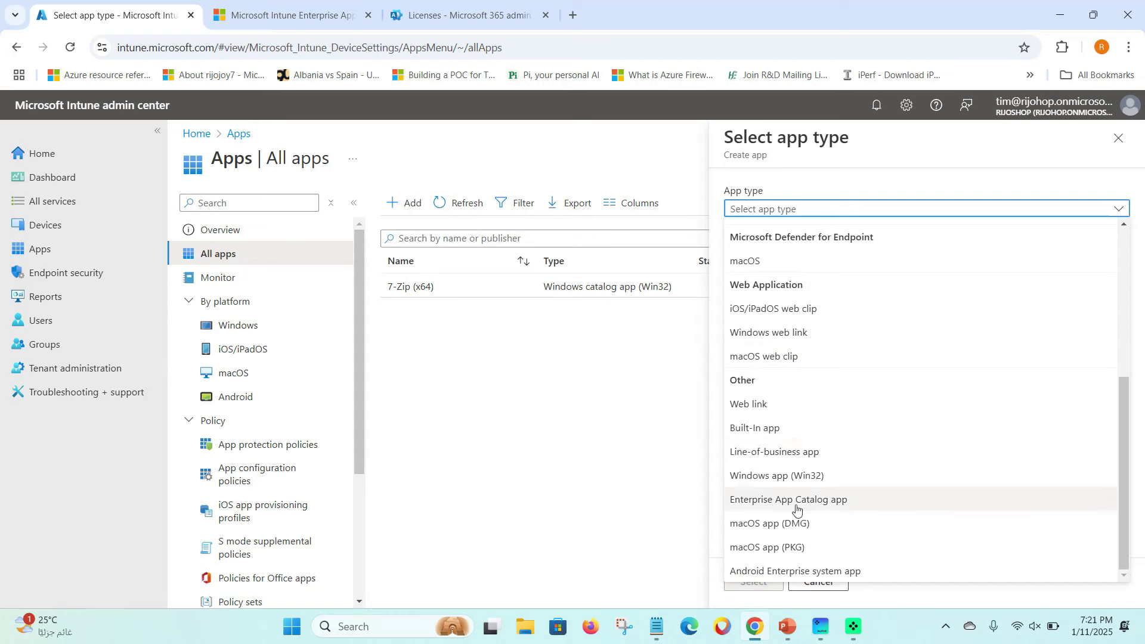
pyautogui.click(834, 501)
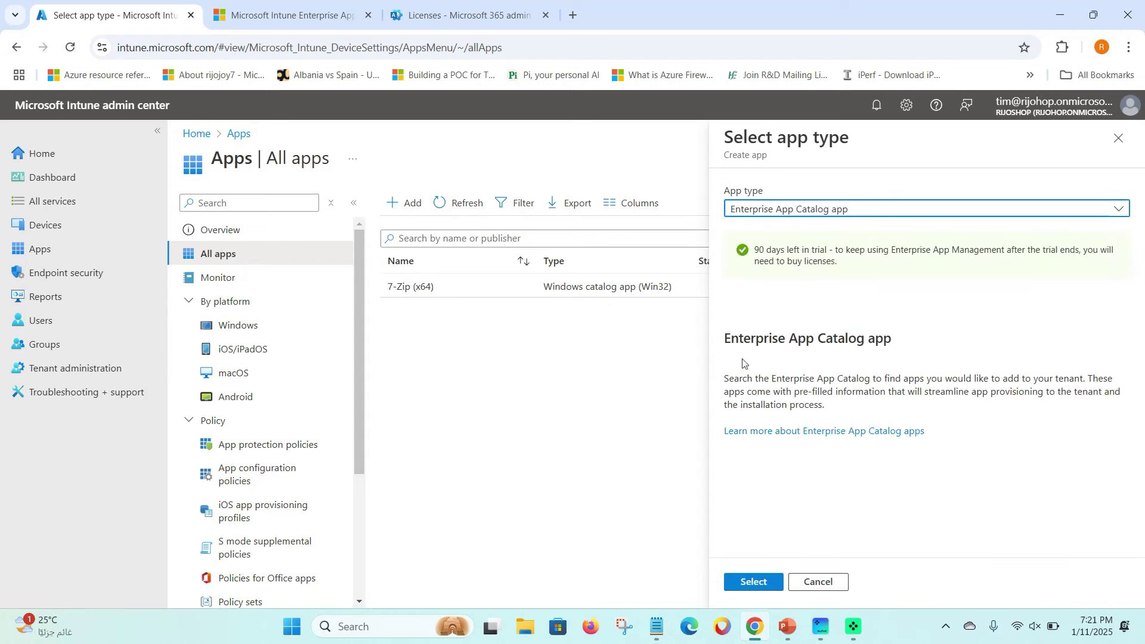
pyautogui.moveTo(728, 346); pyautogui.dragTo(894, 346)
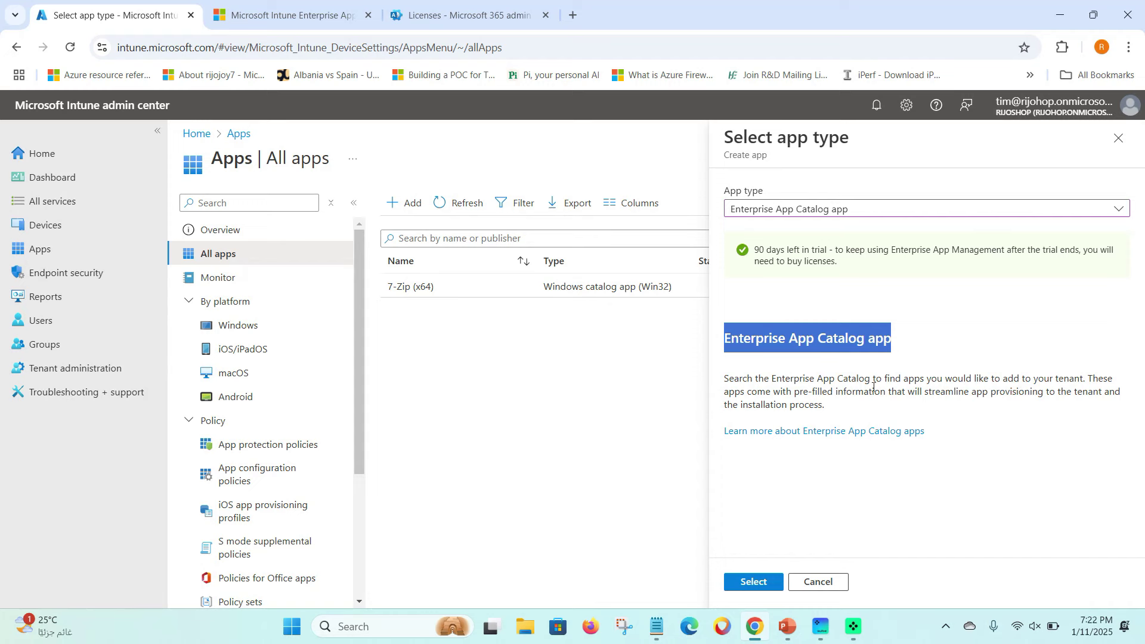
# Open the Enterprise App Catalog apps documentation in a new browser tab and confirm the chosen app type.
pyautogui.rightClick(828, 433)
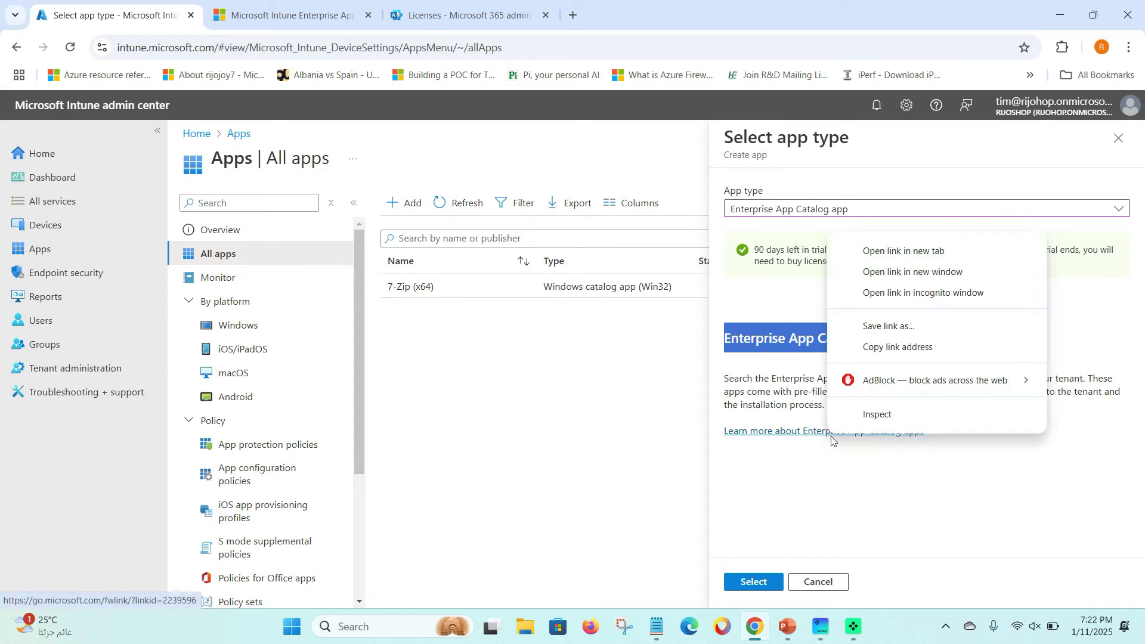
pyautogui.click(888, 253)
pyautogui.click(784, 488)
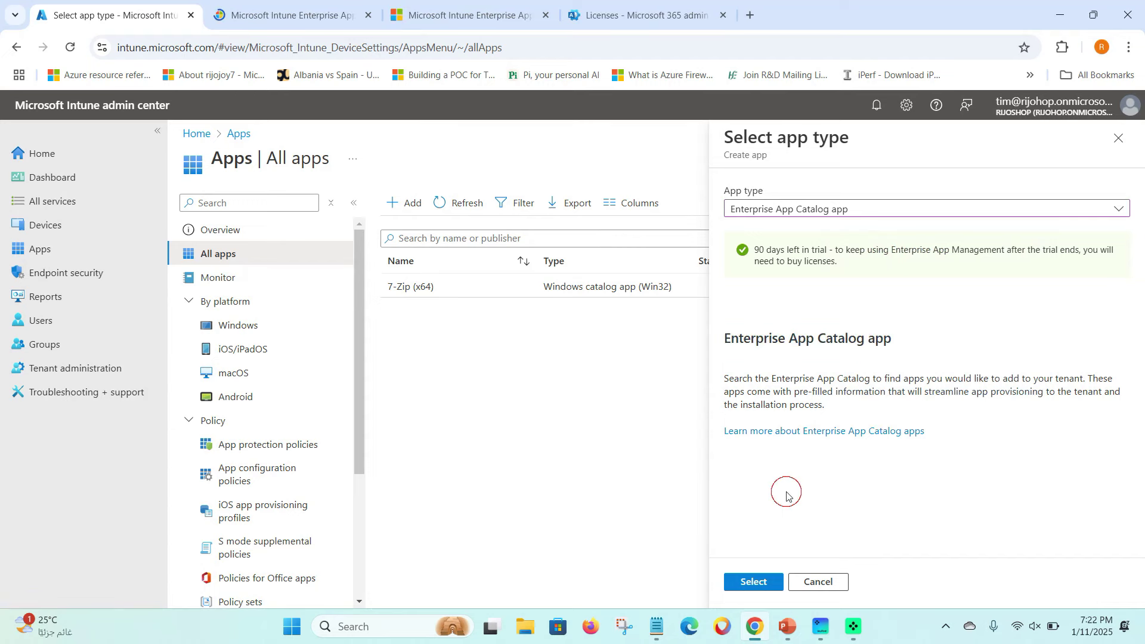
pyautogui.click(753, 581)
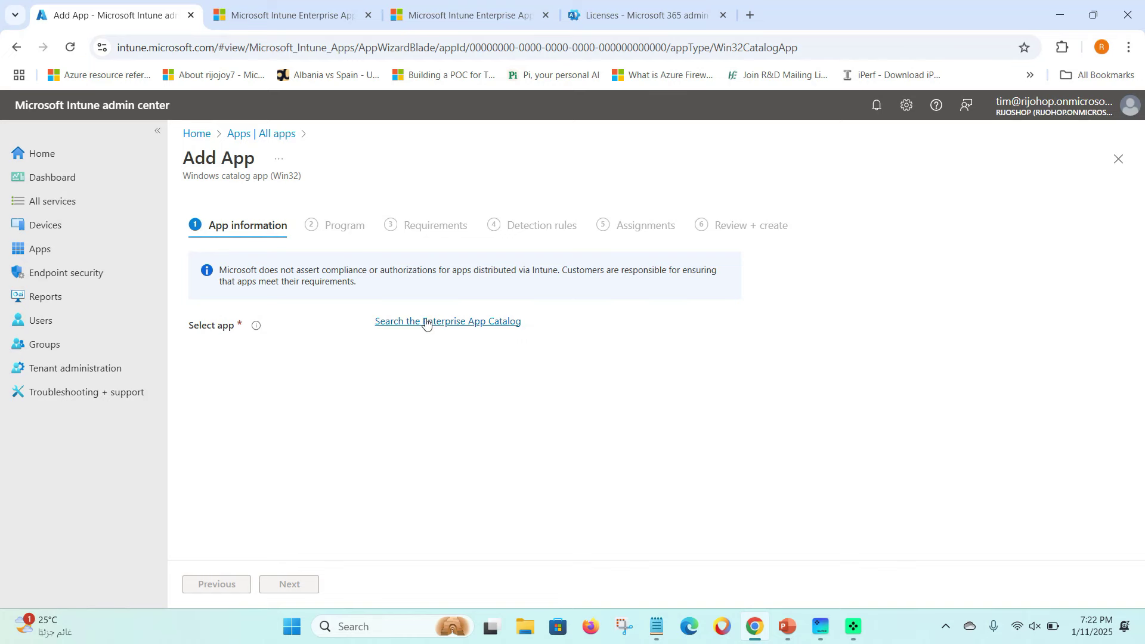
# Examine the Enterprise Application Management article's table of apps available in the Enterprise App Catalog.
pyautogui.click(250, 9)
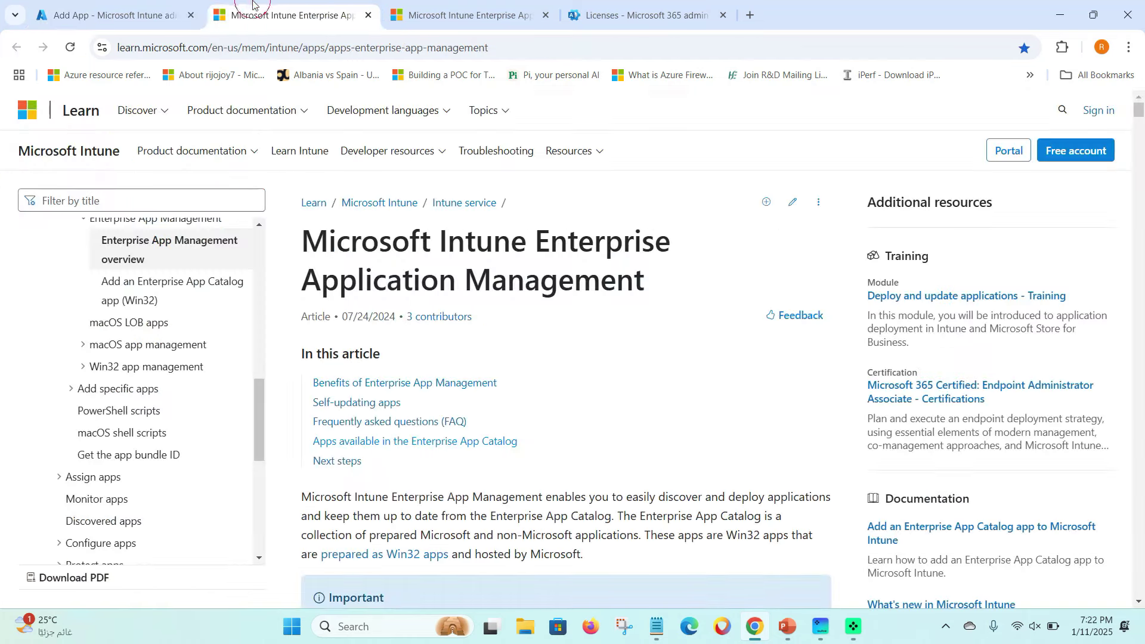
pyautogui.scroll(-6, 391, 336)
pyautogui.scroll(-20, 390, 336)
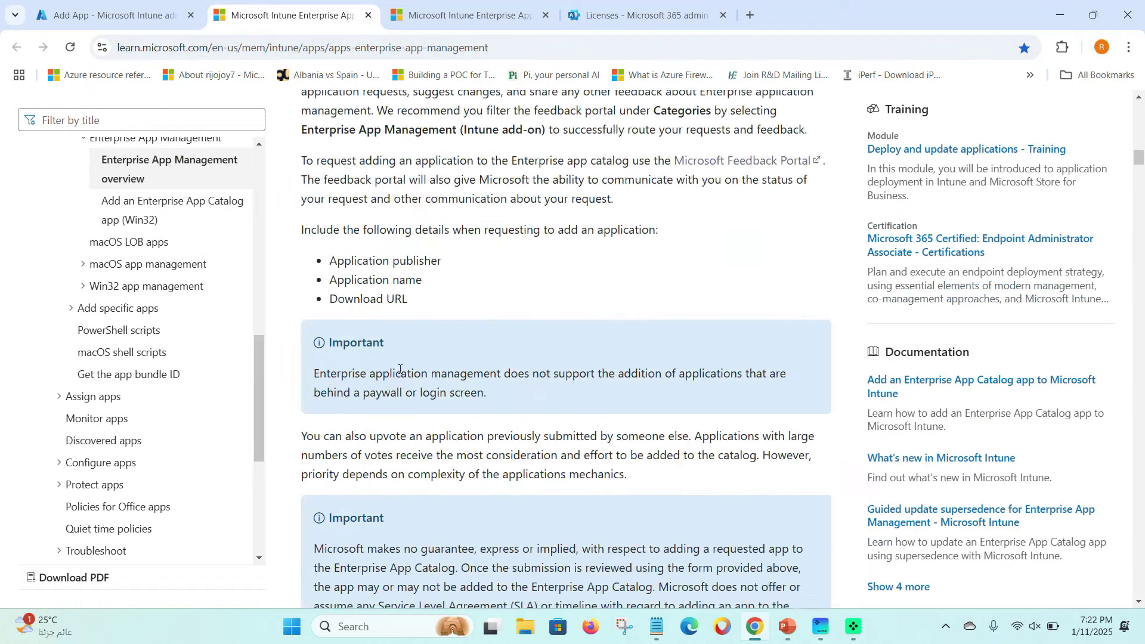
pyautogui.scroll(-12, 405, 386)
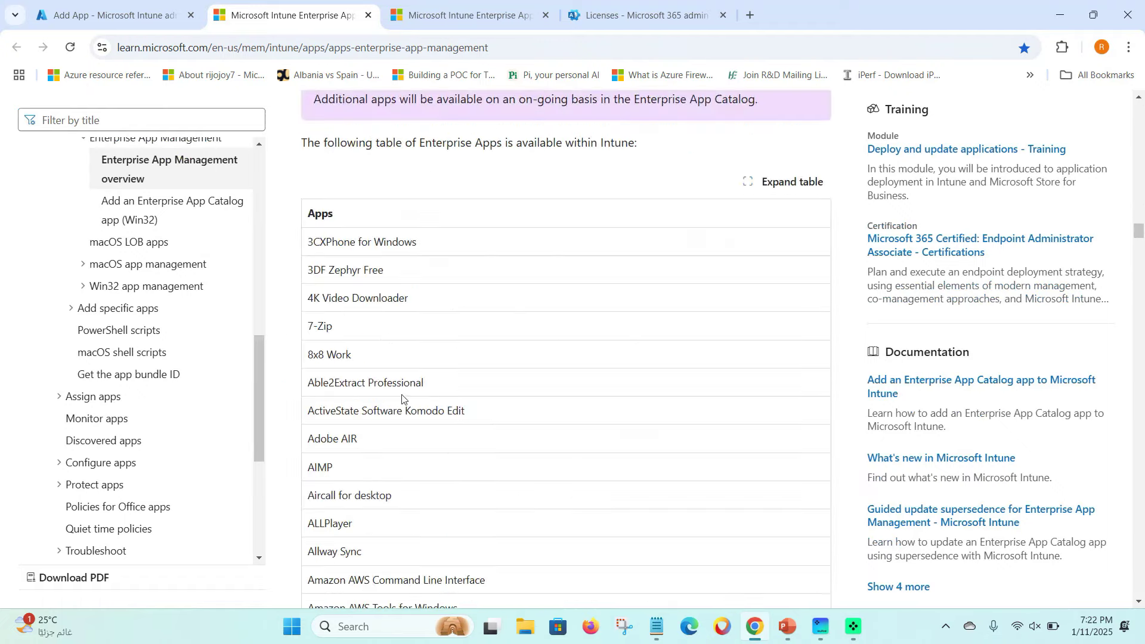
pyautogui.scroll(3, 372, 332)
pyautogui.scroll(1, 561, 285)
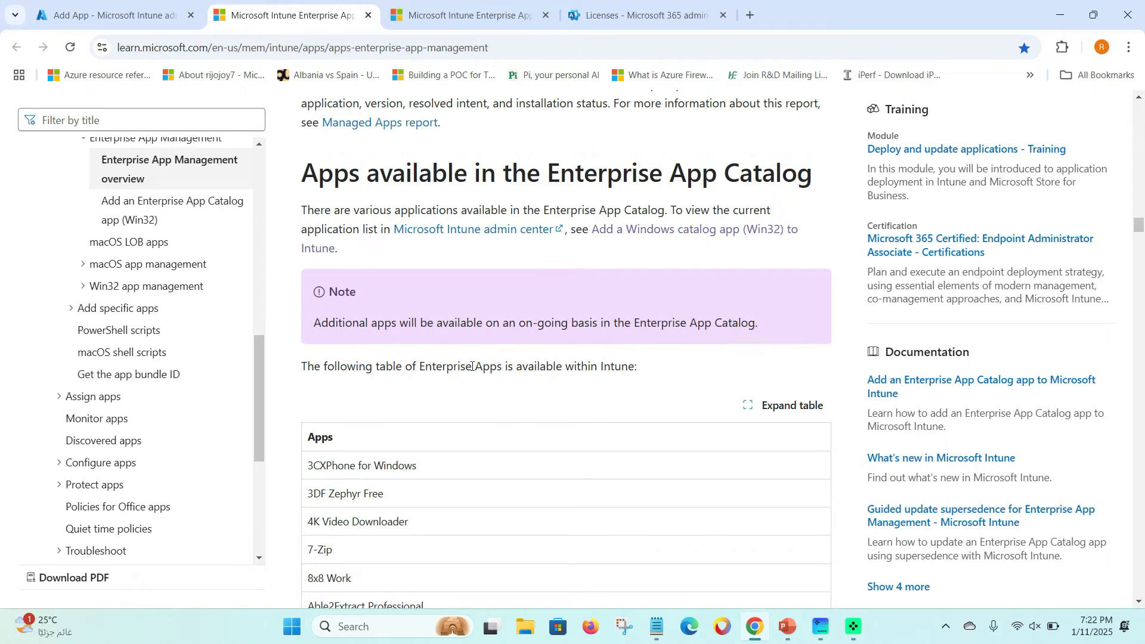
pyautogui.scroll(-10, 472, 366)
pyautogui.scroll(-20, 393, 325)
pyautogui.scroll(-20, 394, 370)
pyautogui.scroll(-20, 394, 417)
pyautogui.scroll(-15, 351, 469)
# Back in the Add App wizard, search the Enterprise App Catalog for "fir" and select Mozilla Firefox.
pyautogui.hotkey('ctrl', 'pageup')
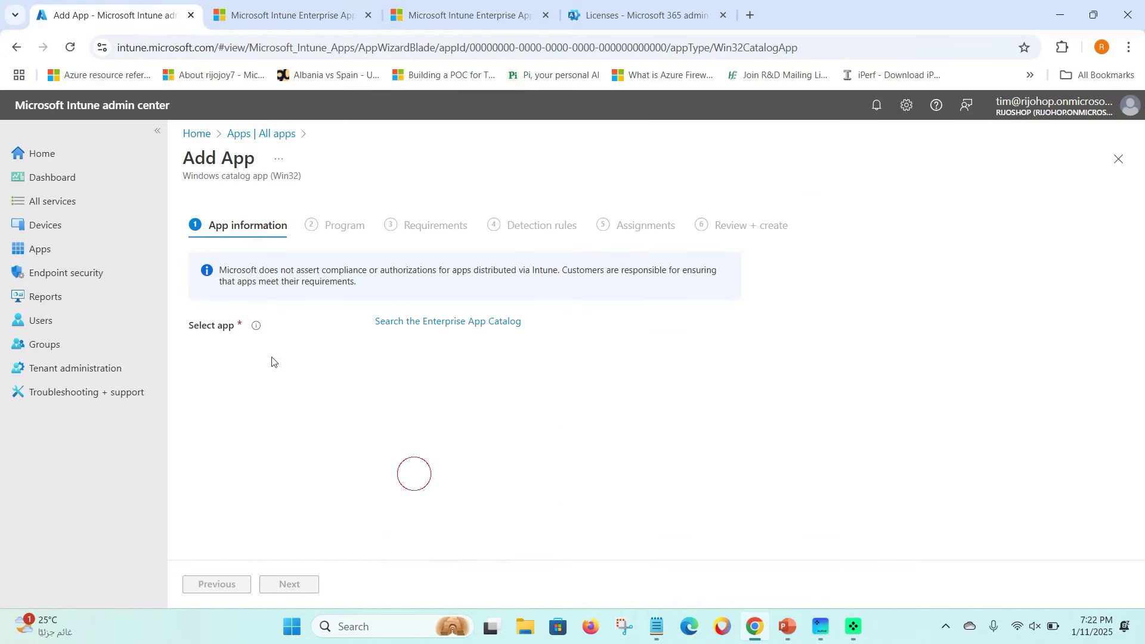
pyautogui.click(443, 326)
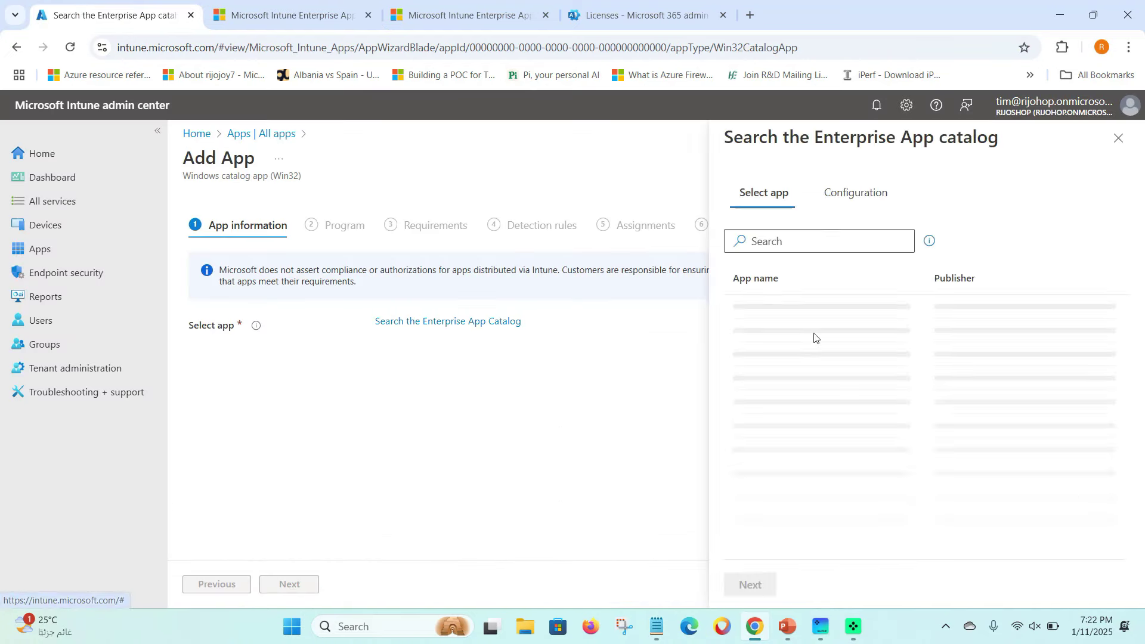
pyautogui.click(773, 238)
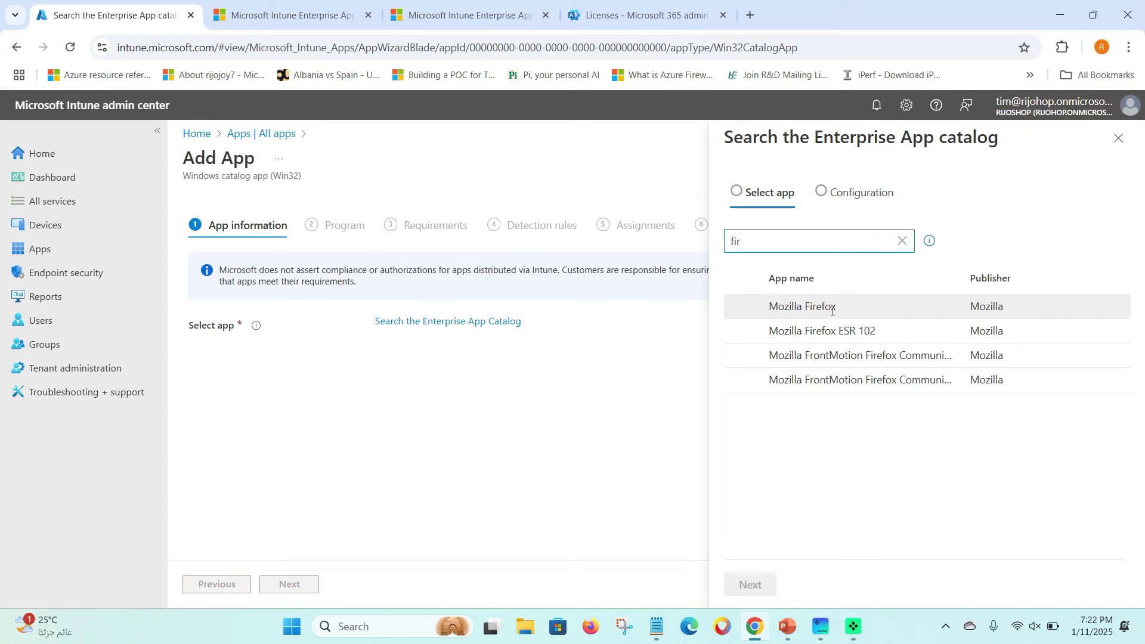
pyautogui.click(809, 308)
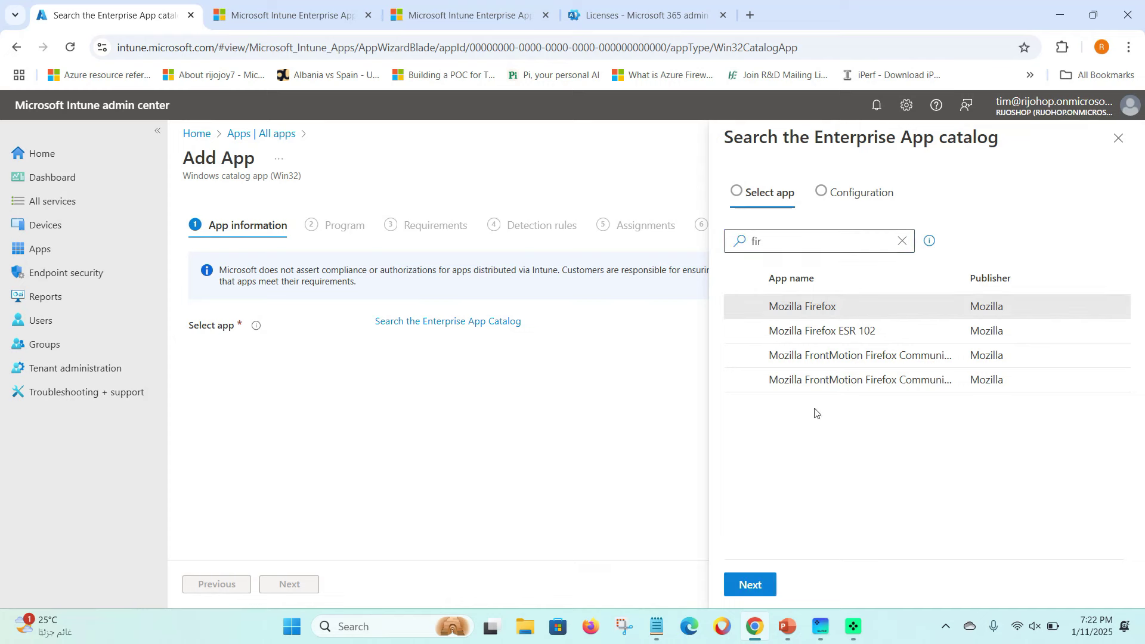
# Continue to the Mozilla Firefox package configuration and choose the Firefox (English US) (x64) package.
pyautogui.click(751, 584)
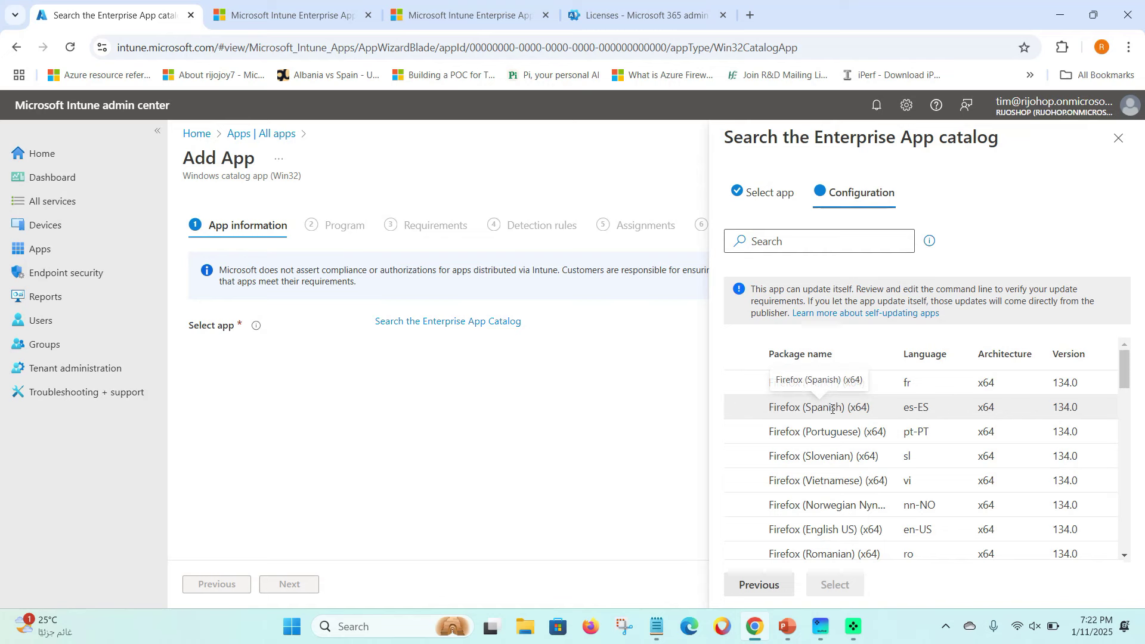
pyautogui.scroll(-5, 828, 418)
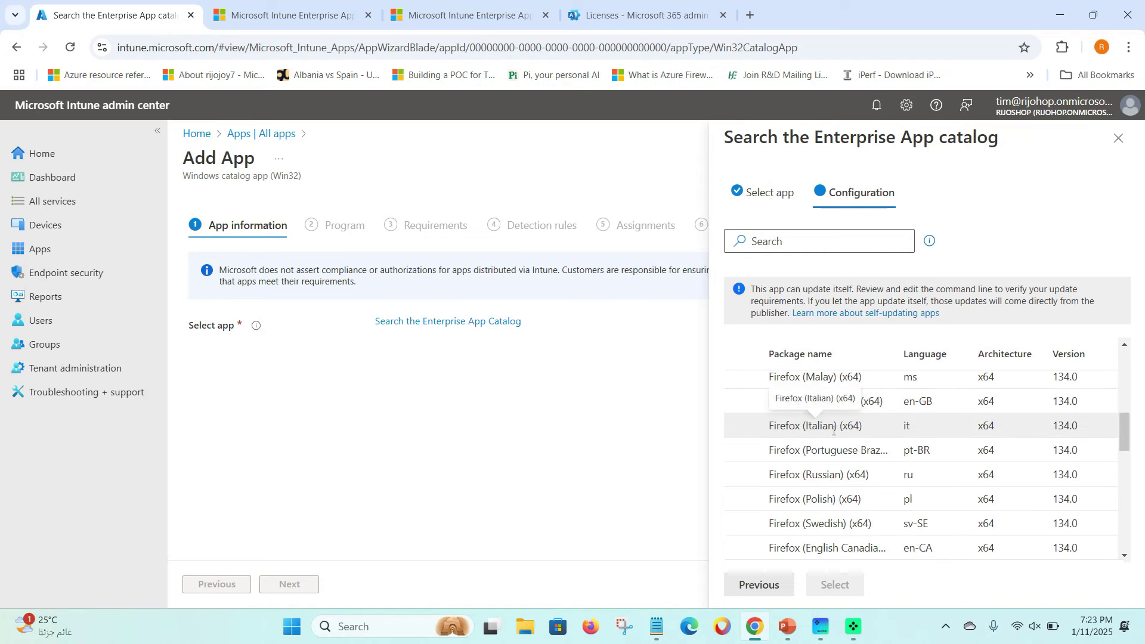
pyautogui.scroll(5, 847, 454)
pyautogui.scroll(3, 849, 455)
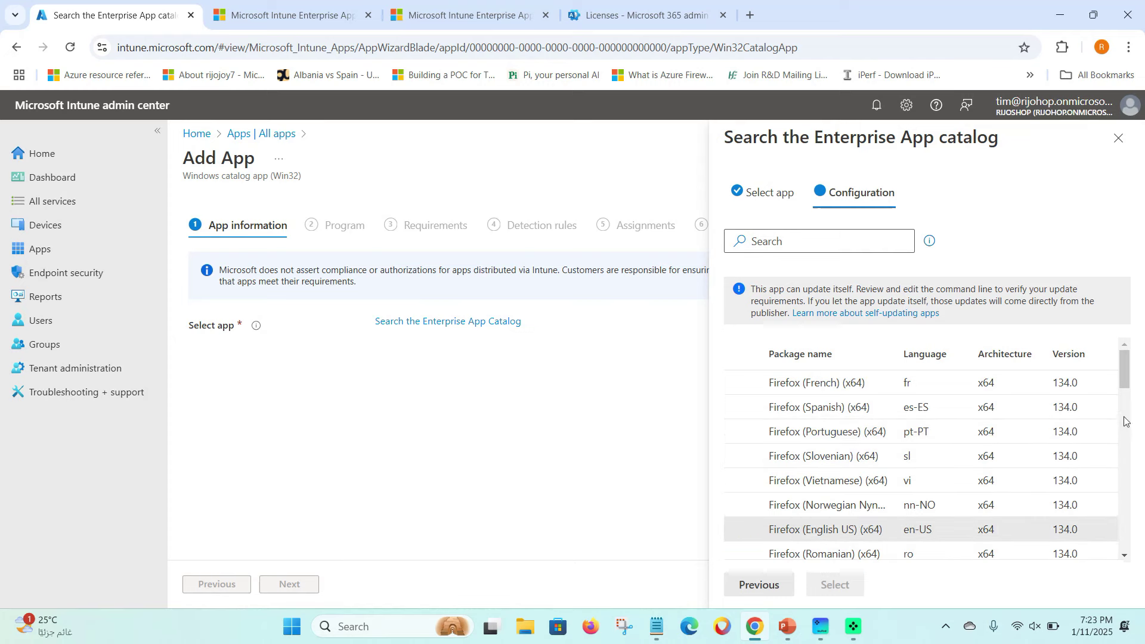
pyautogui.click(883, 539)
pyautogui.scroll(-3, 954, 465)
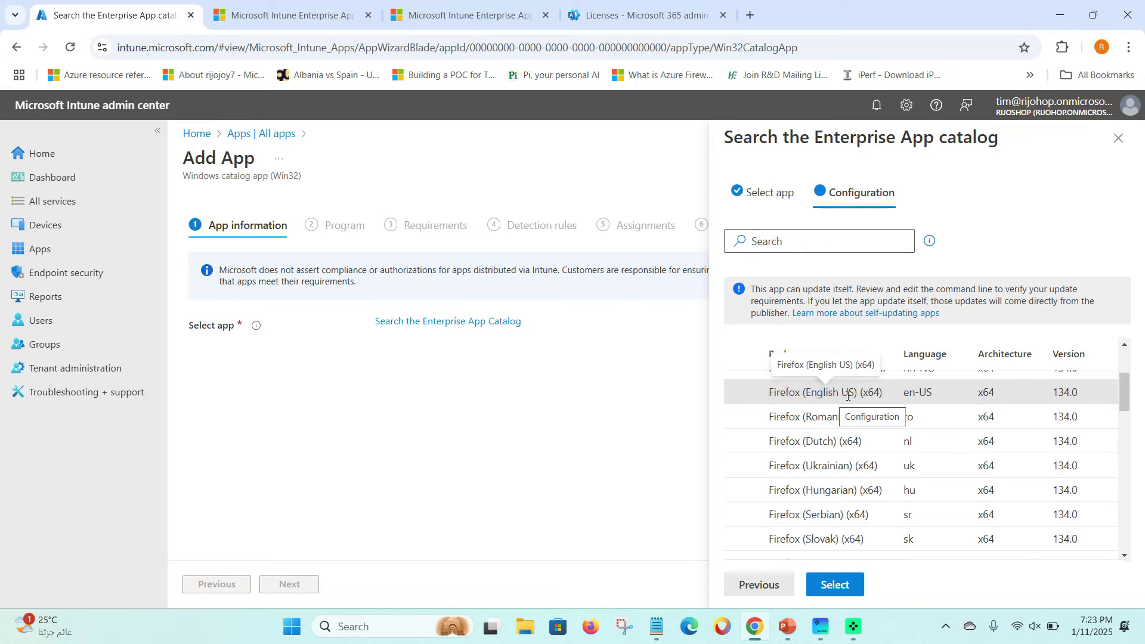
pyautogui.click(836, 585)
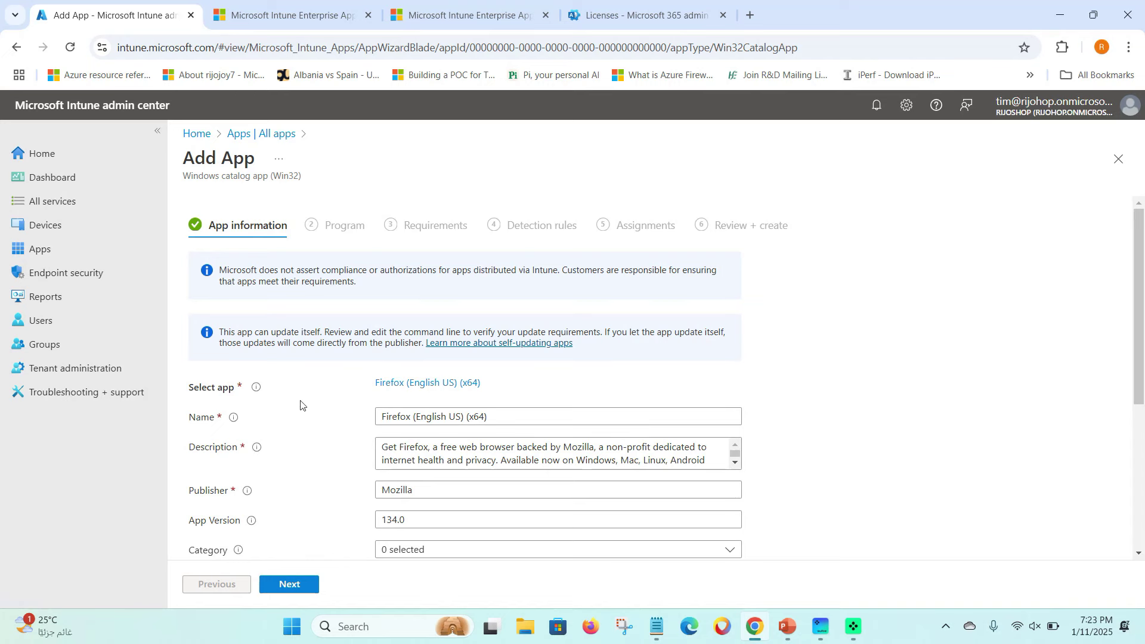
# Review the prefilled Firefox app information and the available categories, and continue to the Program settings.
pyautogui.scroll(-1, 261, 407)
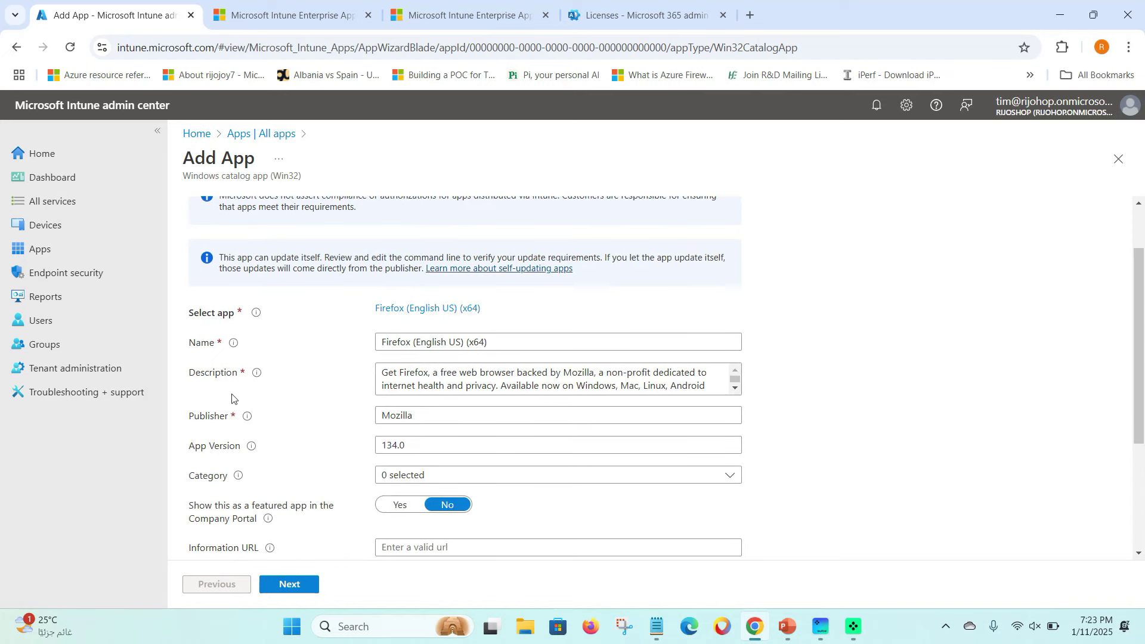
pyautogui.scroll(-1, 316, 417)
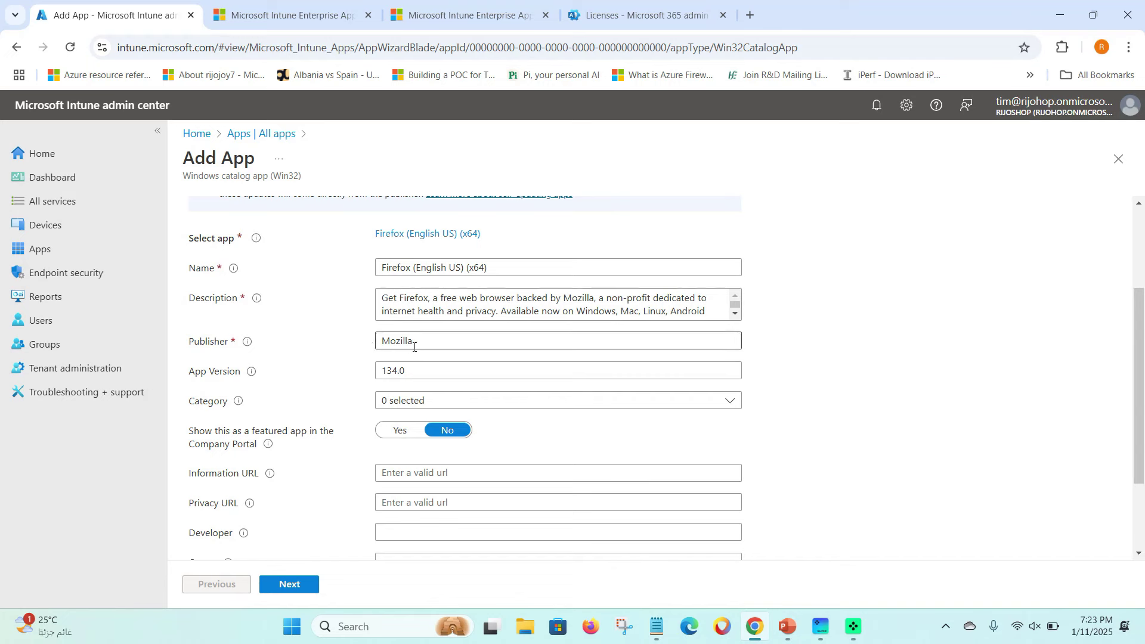
pyautogui.scroll(2, 290, 364)
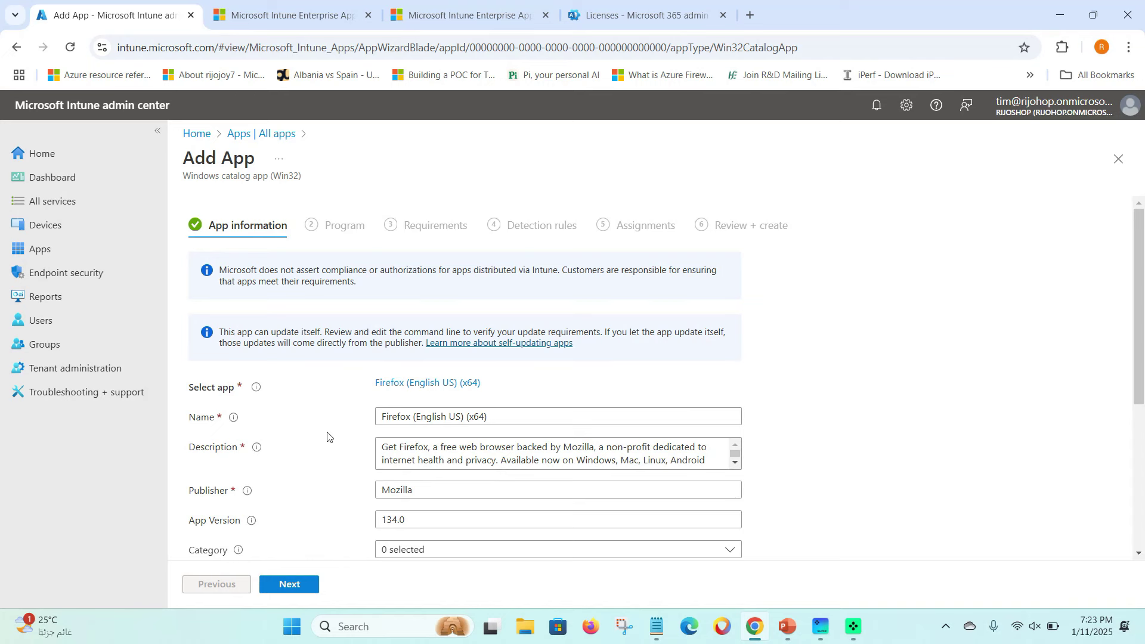
pyautogui.scroll(-1, 327, 437)
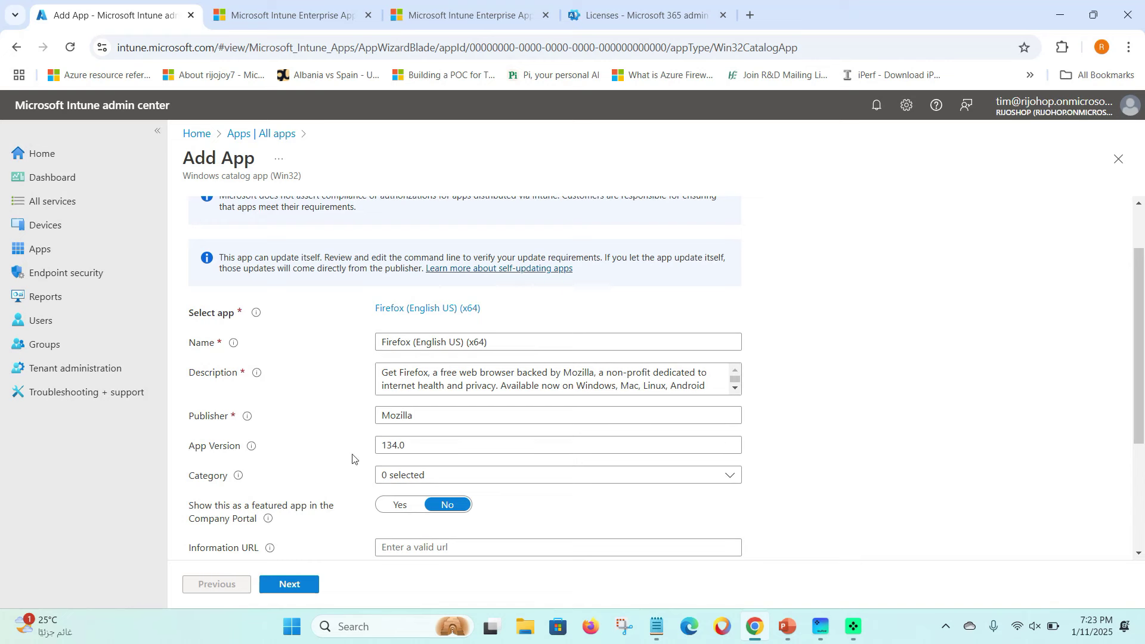
pyautogui.click(656, 476)
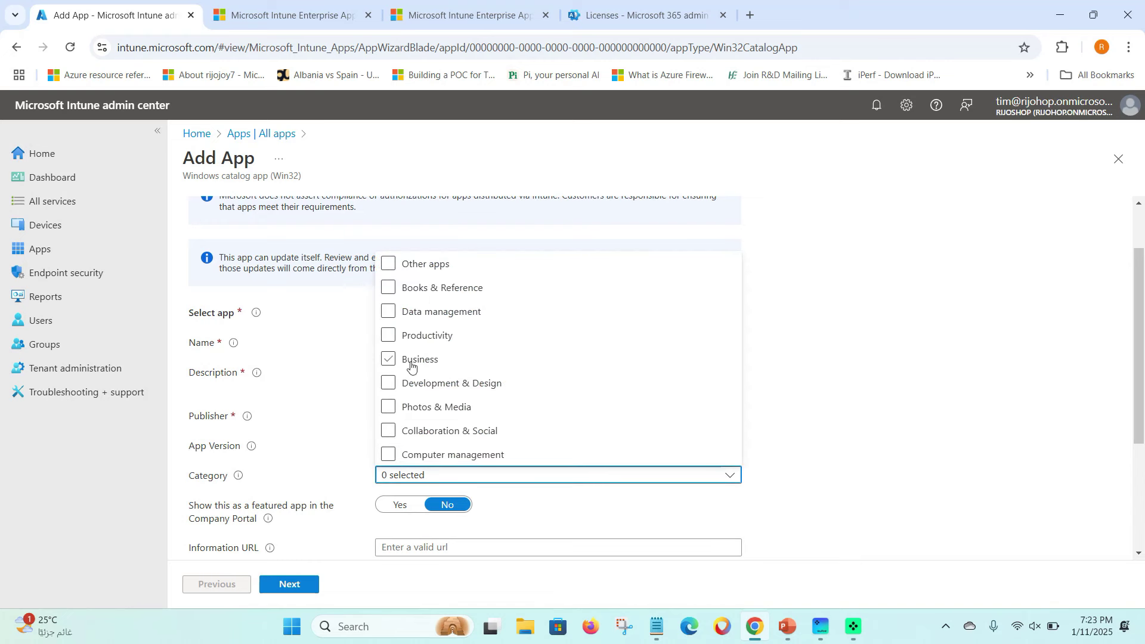
pyautogui.click(302, 483)
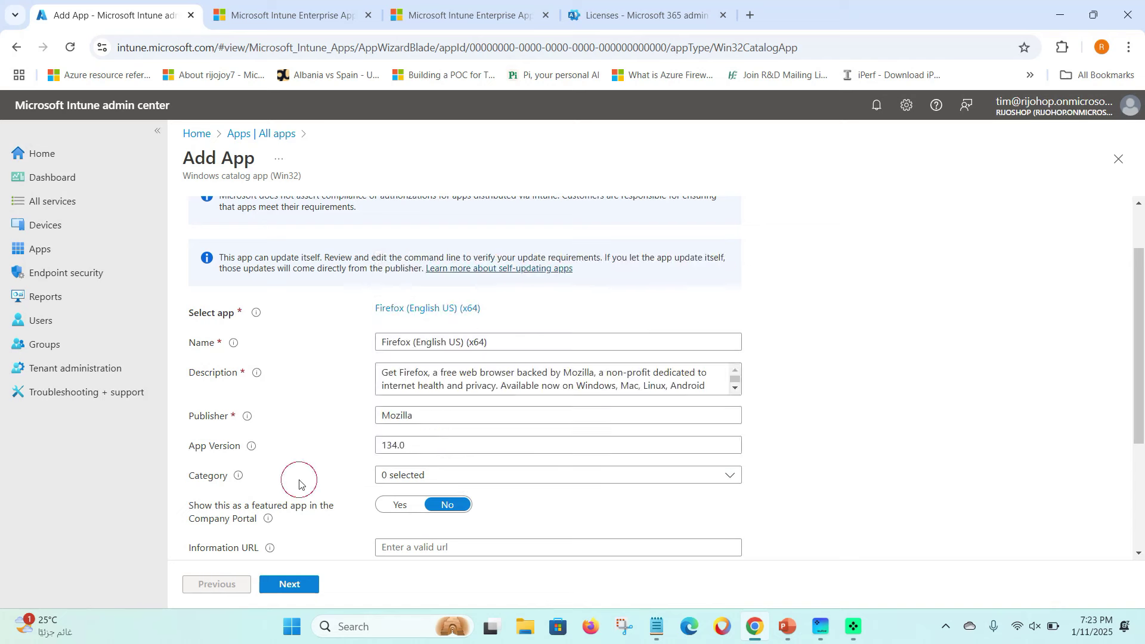
pyautogui.scroll(-3, 312, 471)
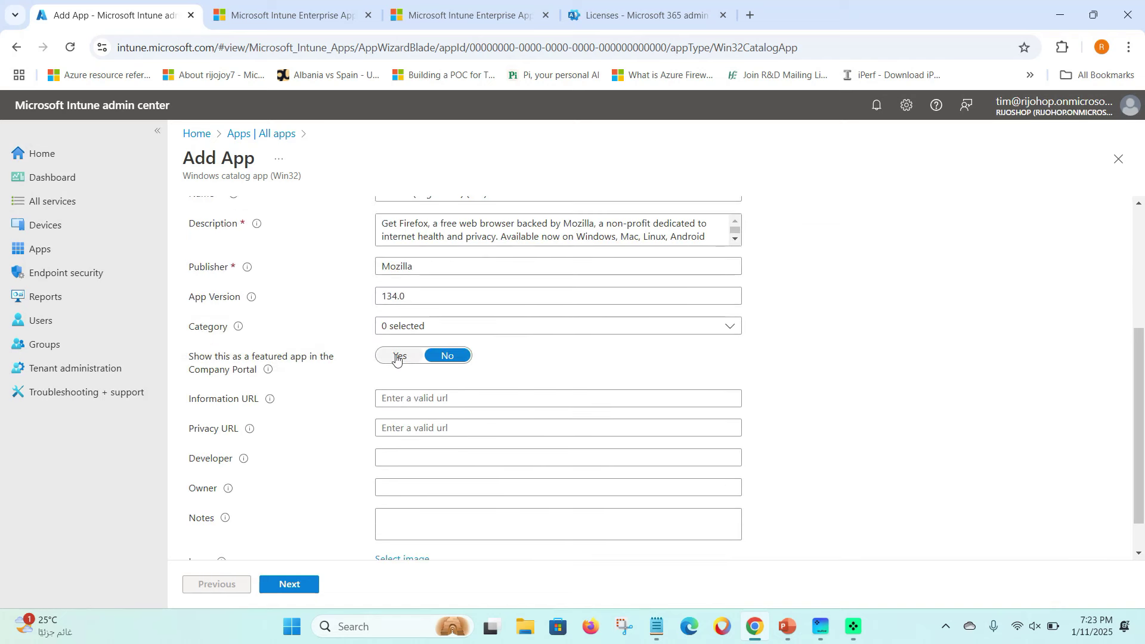
pyautogui.scroll(-1, 601, 372)
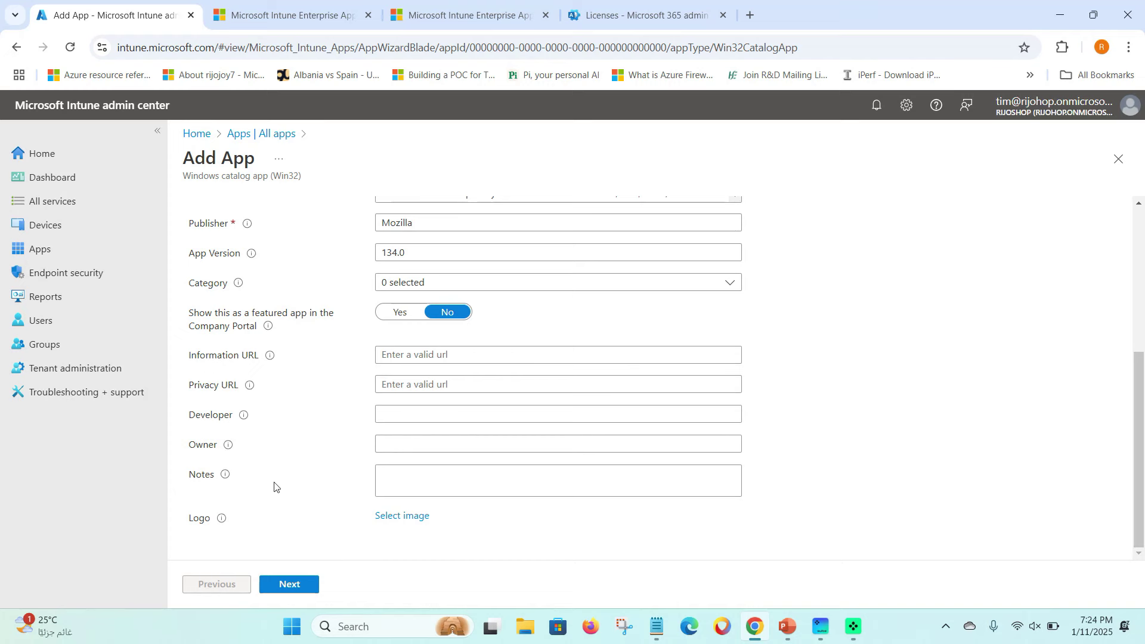
pyautogui.scroll(4, 351, 397)
pyautogui.scroll(-4, 351, 396)
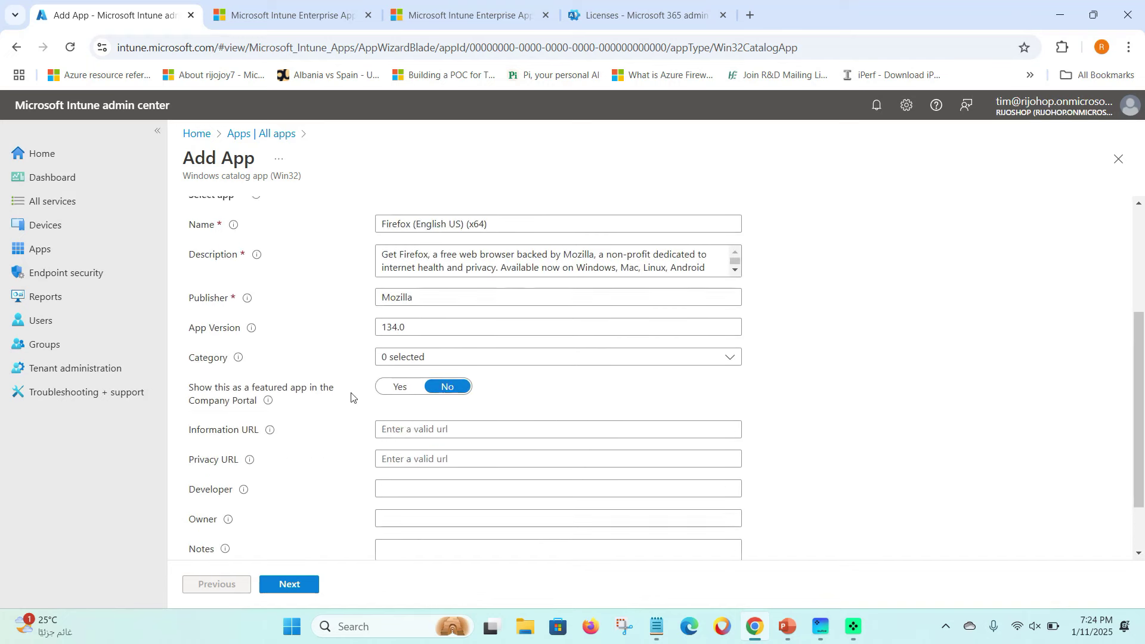
pyautogui.click(301, 590)
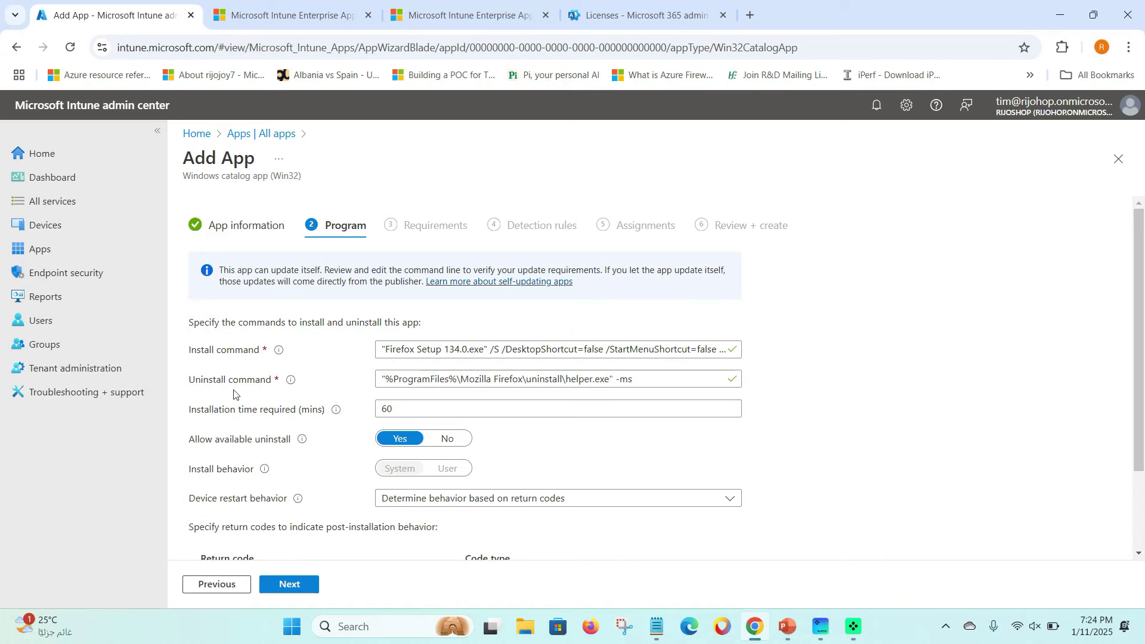
# Review the install and uninstall commands and return codes, and continue to the Requirements settings.
pyautogui.scroll(-1, 299, 401)
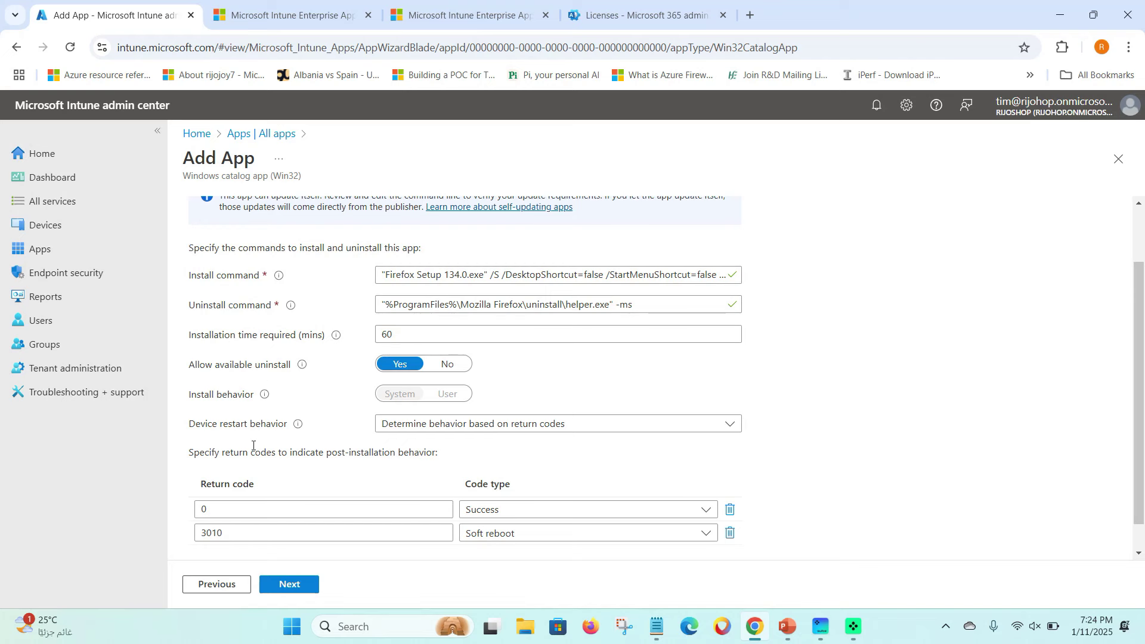
pyautogui.scroll(-1, 252, 445)
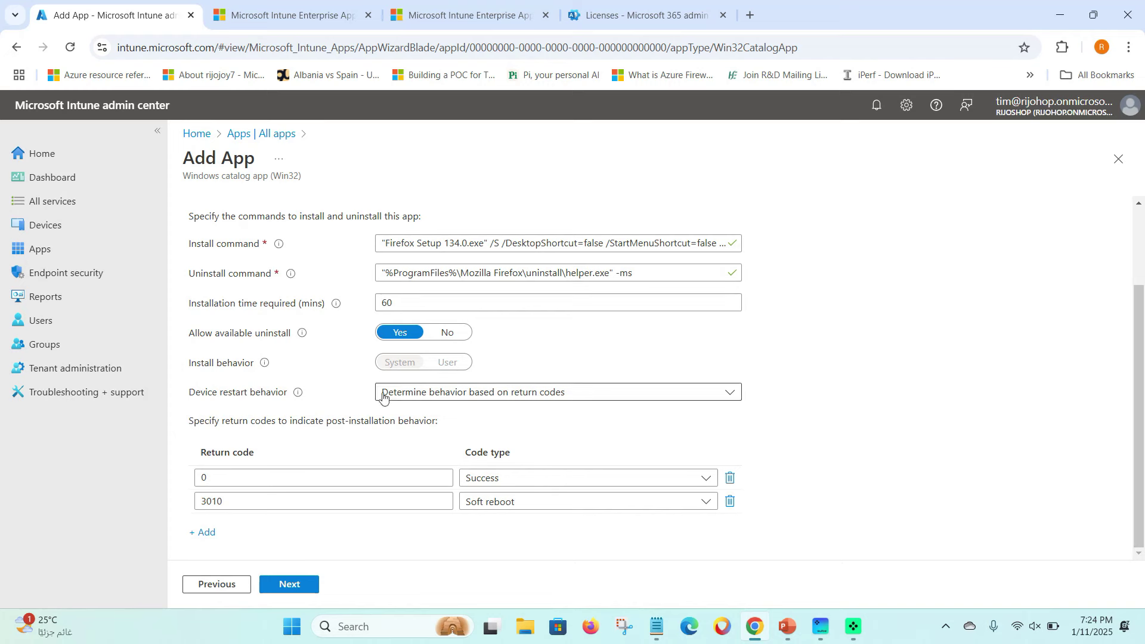
pyautogui.click(292, 584)
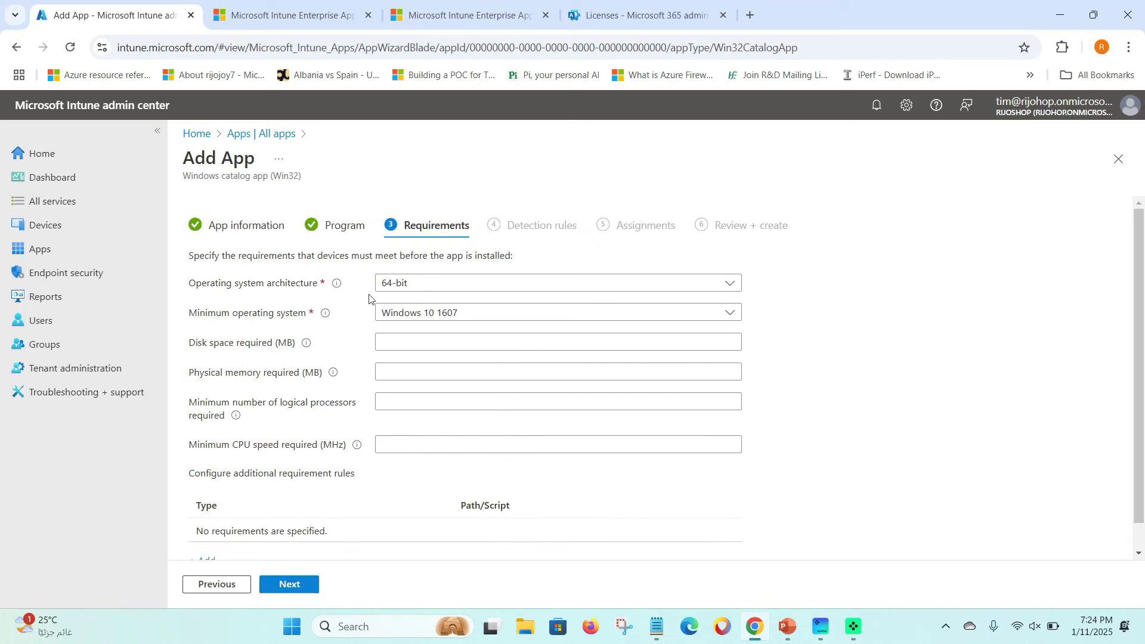
# Review the operating system architecture choices and other device requirements, and continue to the detection rules.
pyautogui.click(459, 284)
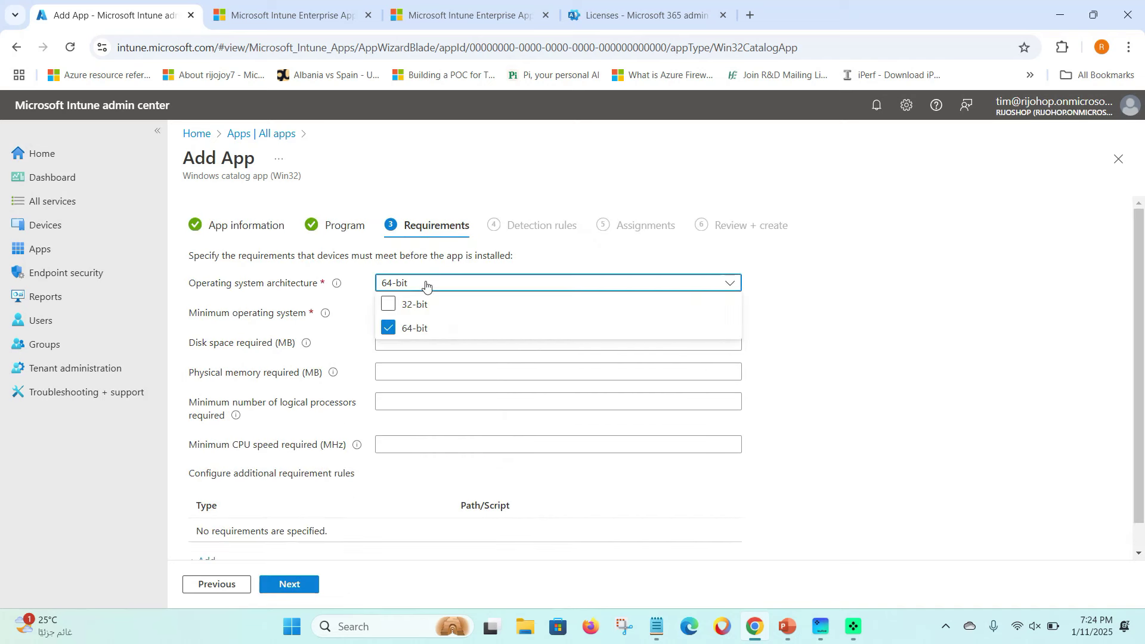
pyautogui.click(940, 313)
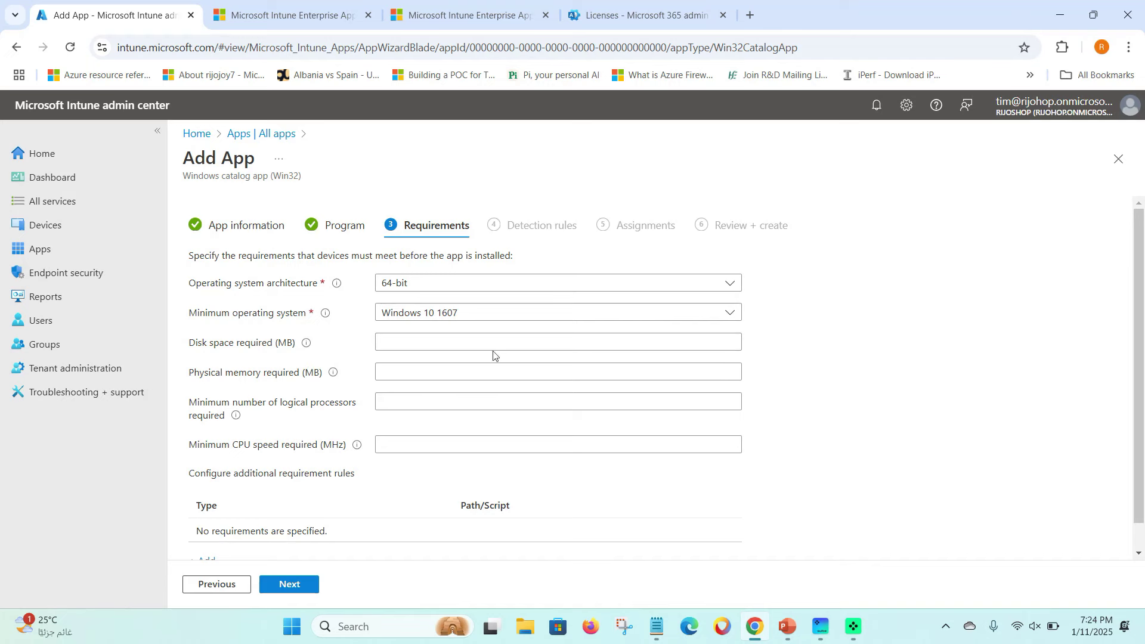
pyautogui.scroll(-1, 268, 382)
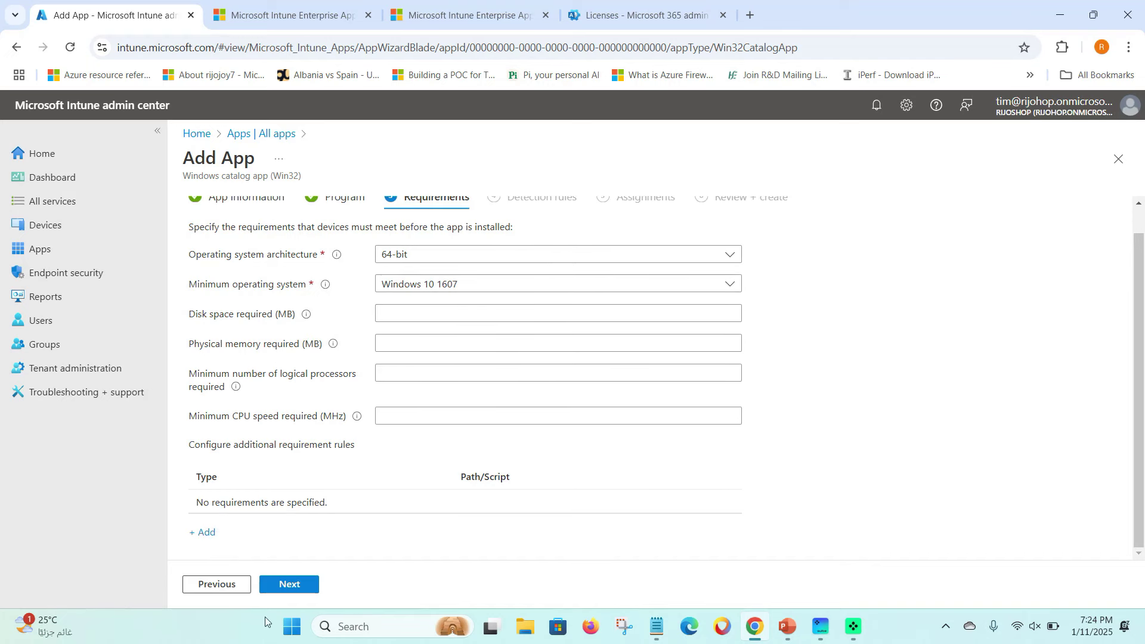
pyautogui.click(291, 582)
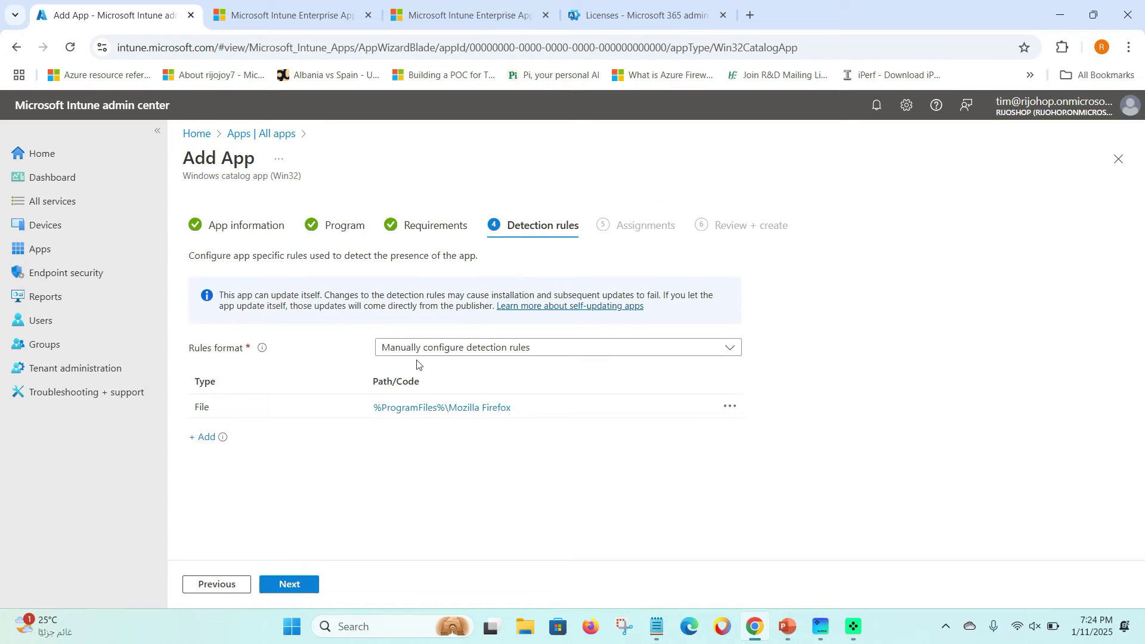
# Review the rules format options and the Mozilla Firefox file detection rule, and continue to Assignments.
pyautogui.click(462, 349)
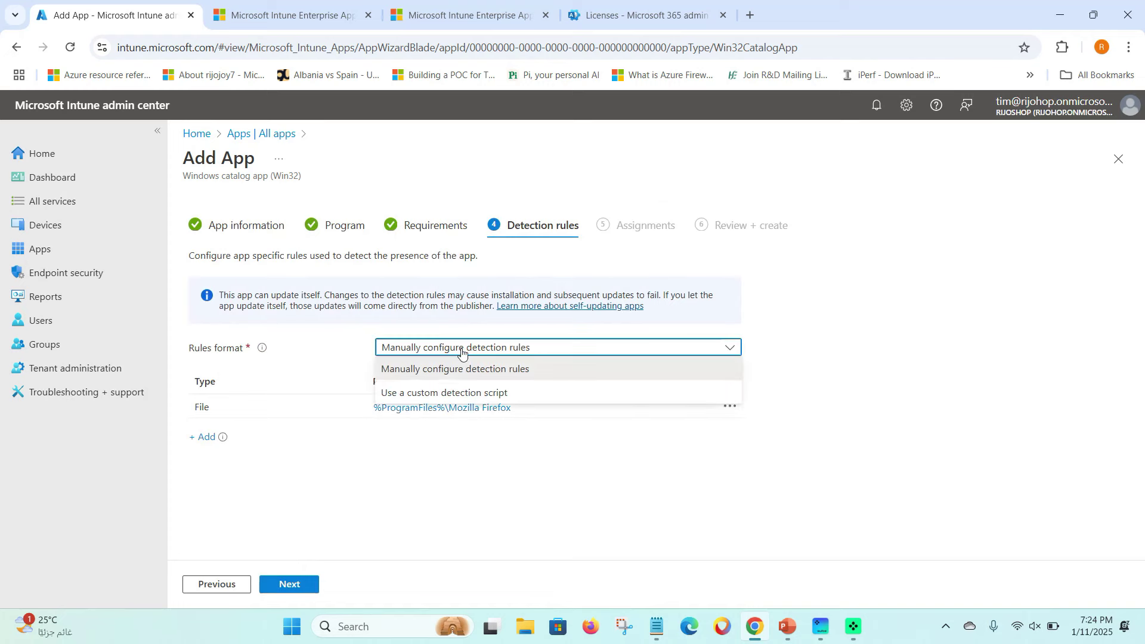
pyautogui.click(409, 497)
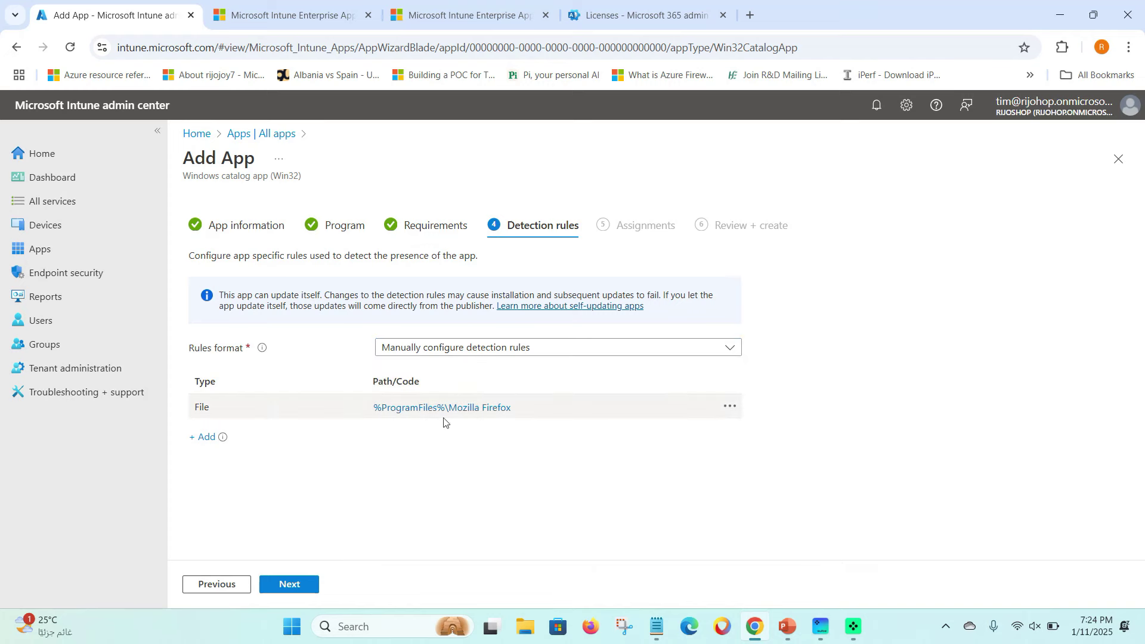
pyautogui.click(317, 585)
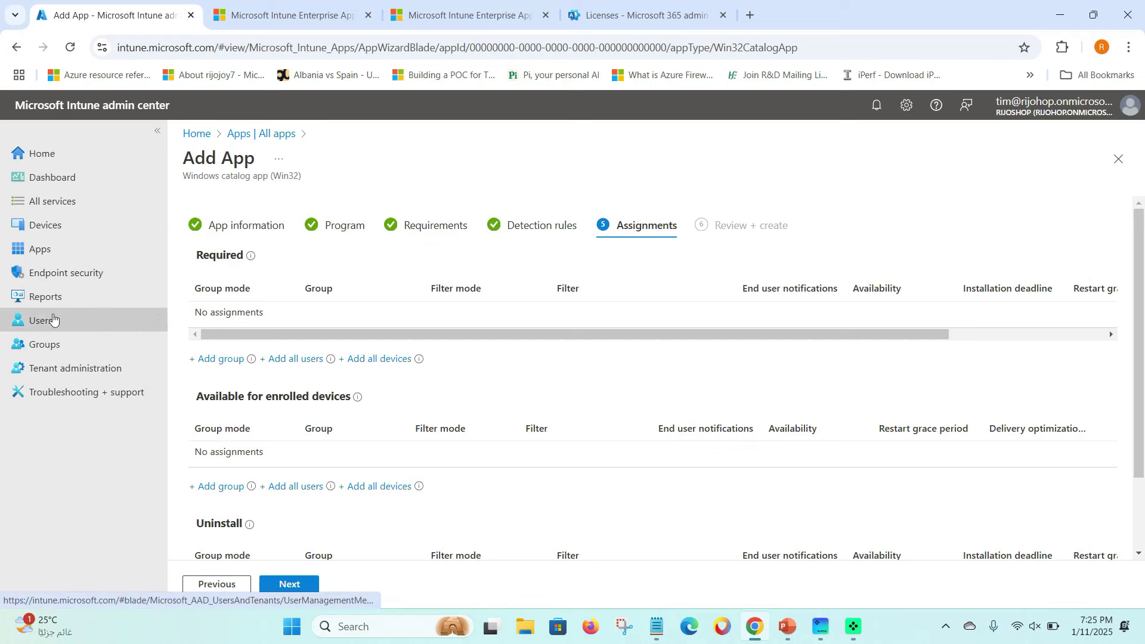
# Open Groups in a new browser tab and start creating a new group of type Security.
pyautogui.click(66, 346)
pyautogui.click(111, 360)
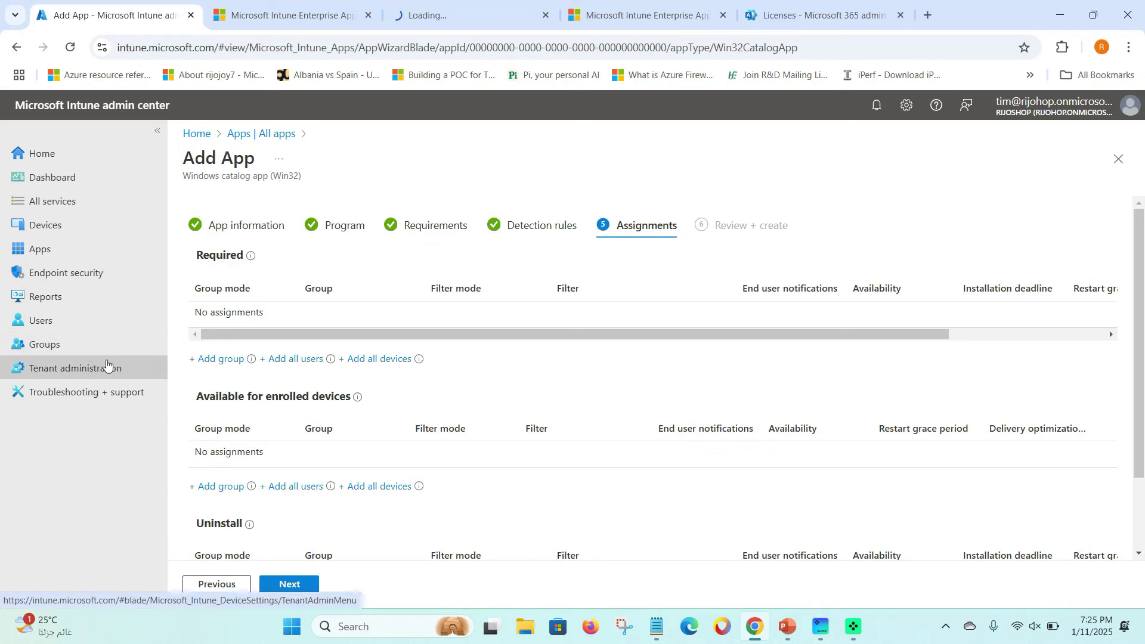
pyautogui.click(483, 15)
pyautogui.click(186, 259)
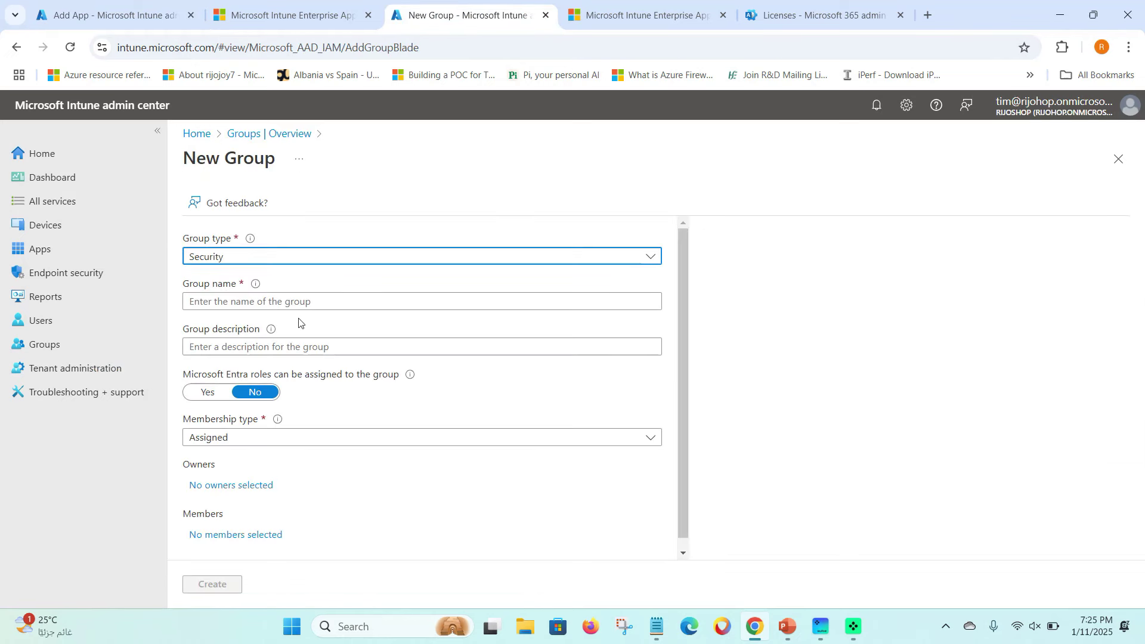
pyautogui.click(230, 256)
pyautogui.click(232, 257)
# Enter EAM-Group as both the group name and description, keeping the membership type as Assigned.
pyautogui.click(232, 302)
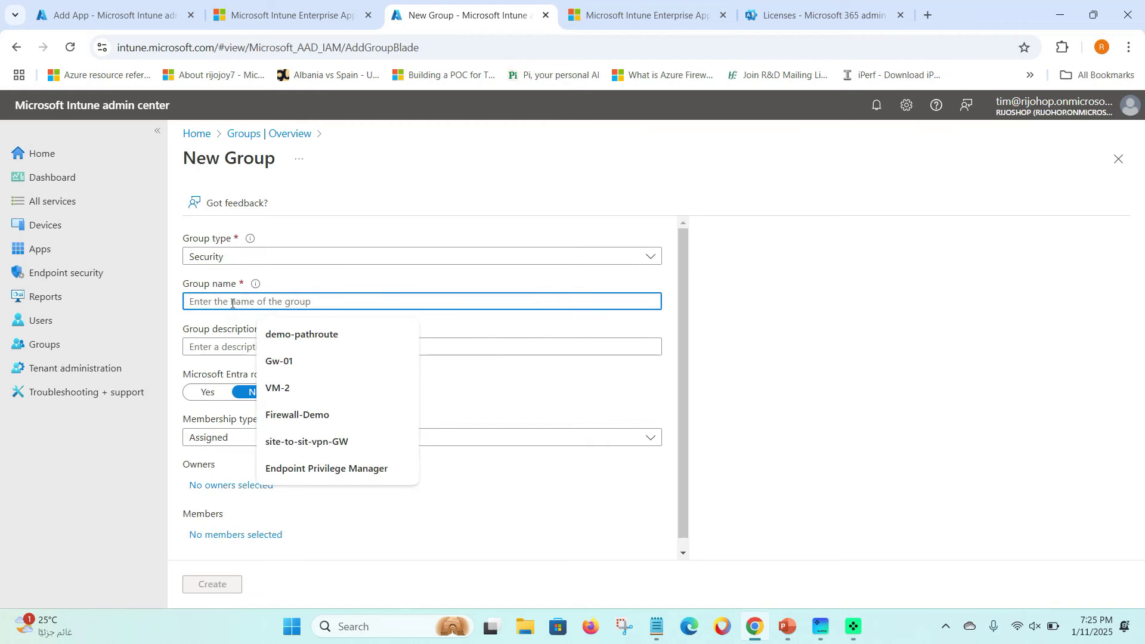
pyautogui.write('EA')
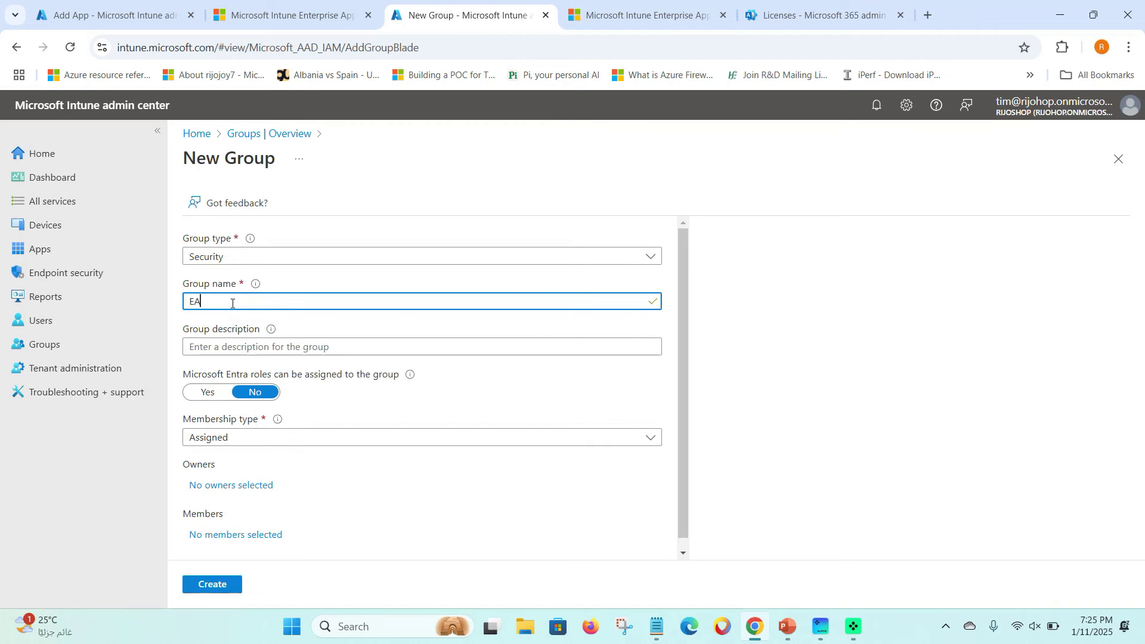
pyautogui.write('M-Group')
pyautogui.press('Tab')
pyautogui.hotkey('shift', 'Tab')
pyautogui.hotkey('ctrl', 'c')
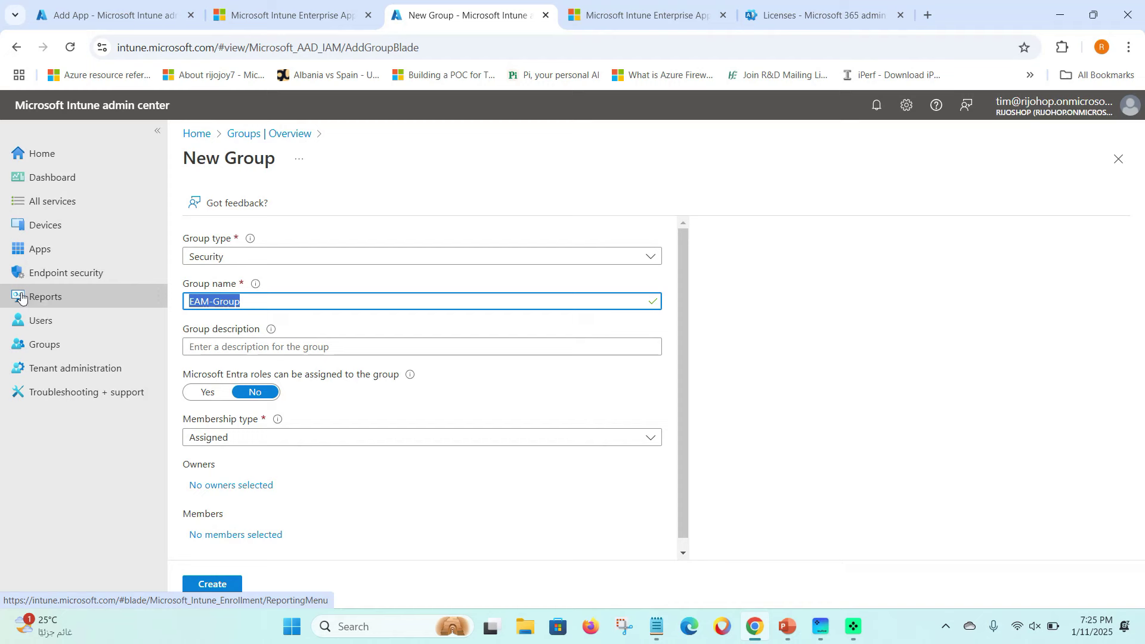
pyautogui.click(227, 348)
pyautogui.hotkey('ctrl', 'v')
pyautogui.click(239, 301)
pyautogui.click(233, 441)
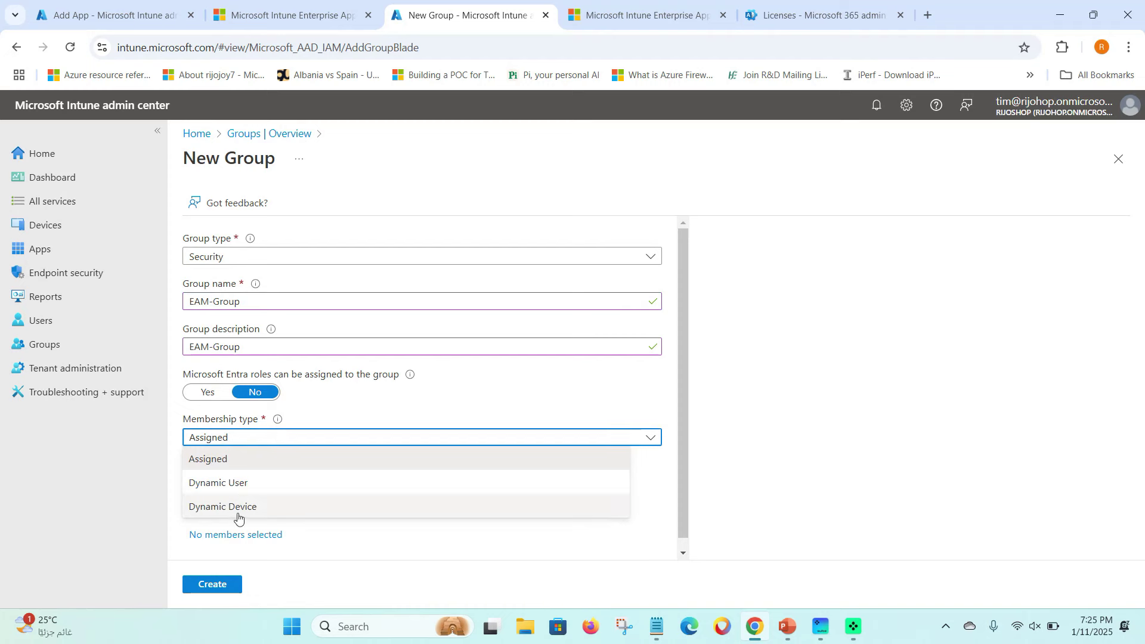
pyautogui.click(346, 407)
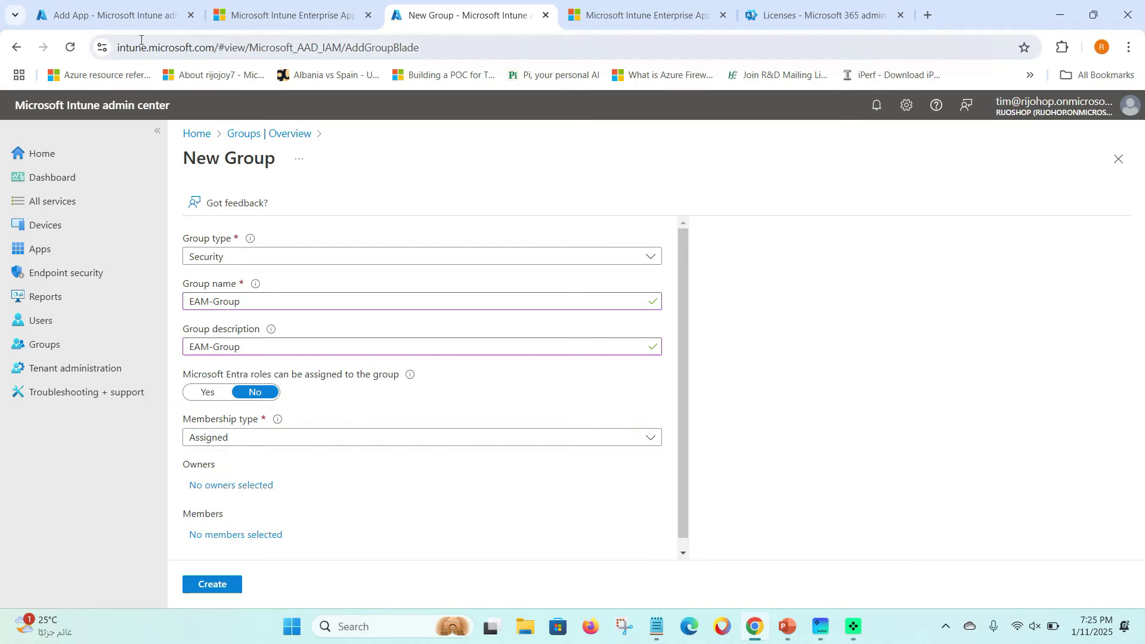
# Check the install behavior in the Firefox app's Program settings and return to the New Group form.
pyautogui.click(146, 18)
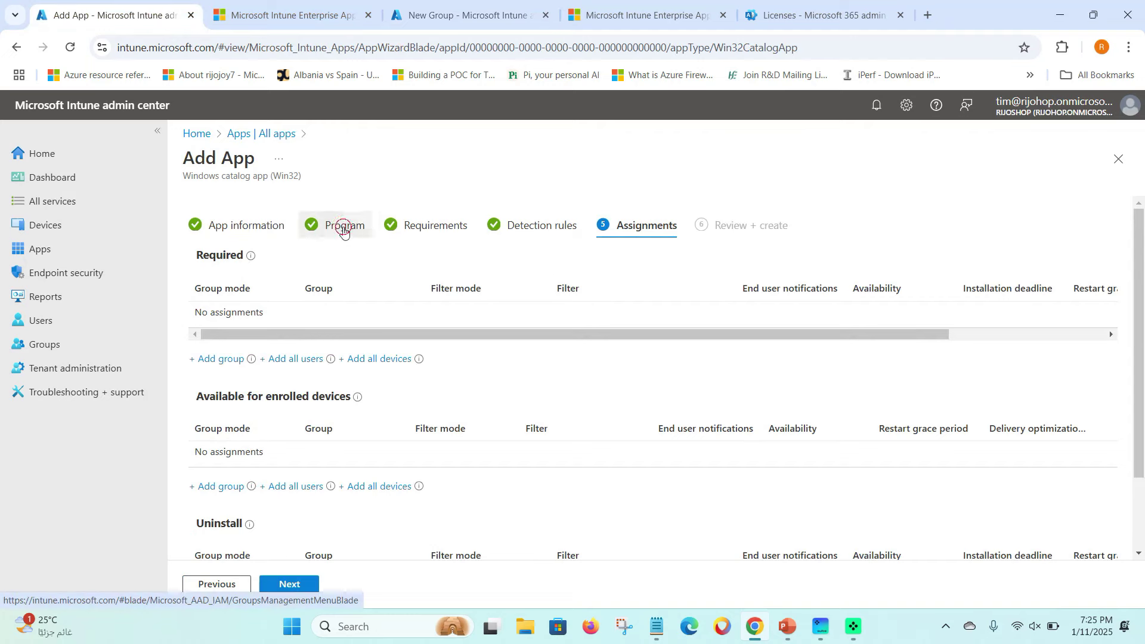
pyautogui.click(344, 232)
pyautogui.scroll(-1, 398, 447)
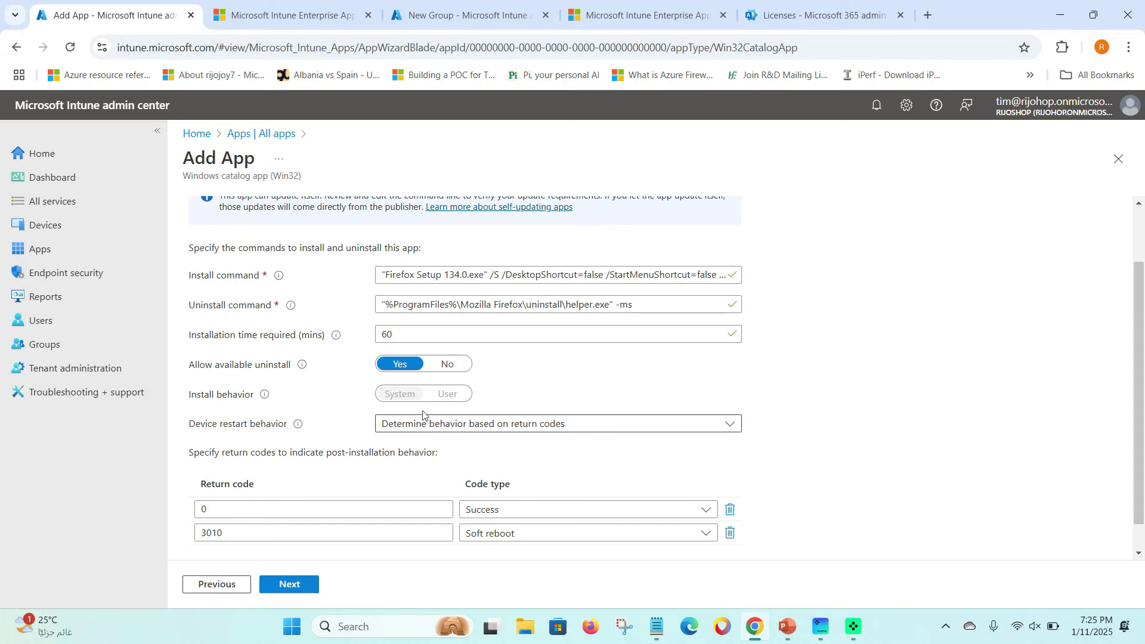
pyautogui.click(456, 10)
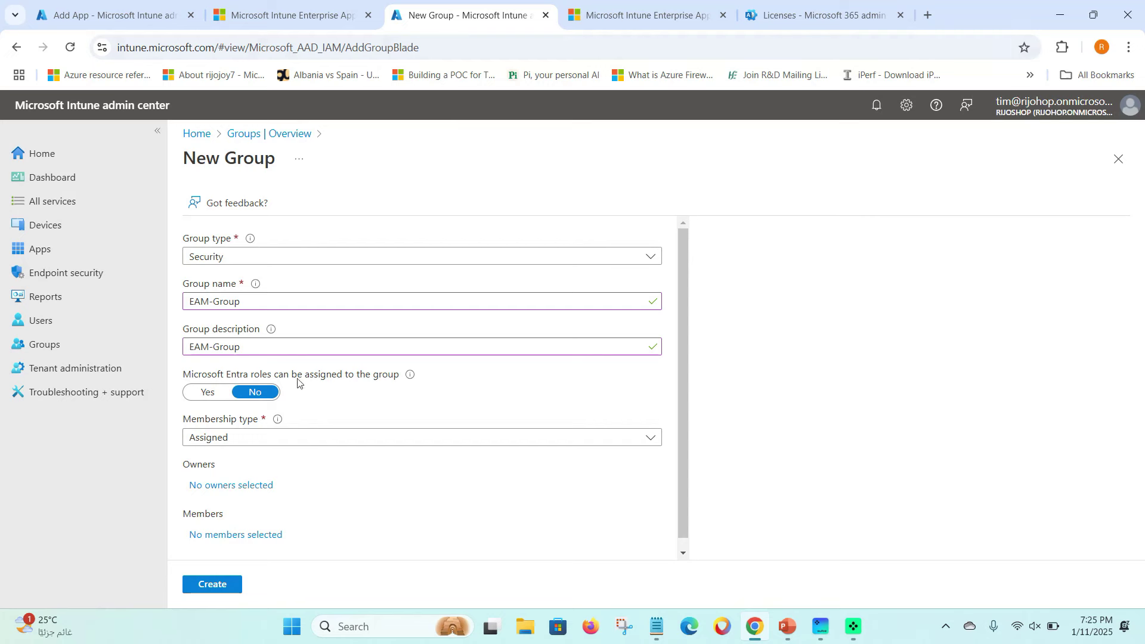
# Add the SAM device as a member of the new group, keeping membership Assigned, and create EAM-Group.
pyautogui.click(252, 445)
pyautogui.click(253, 445)
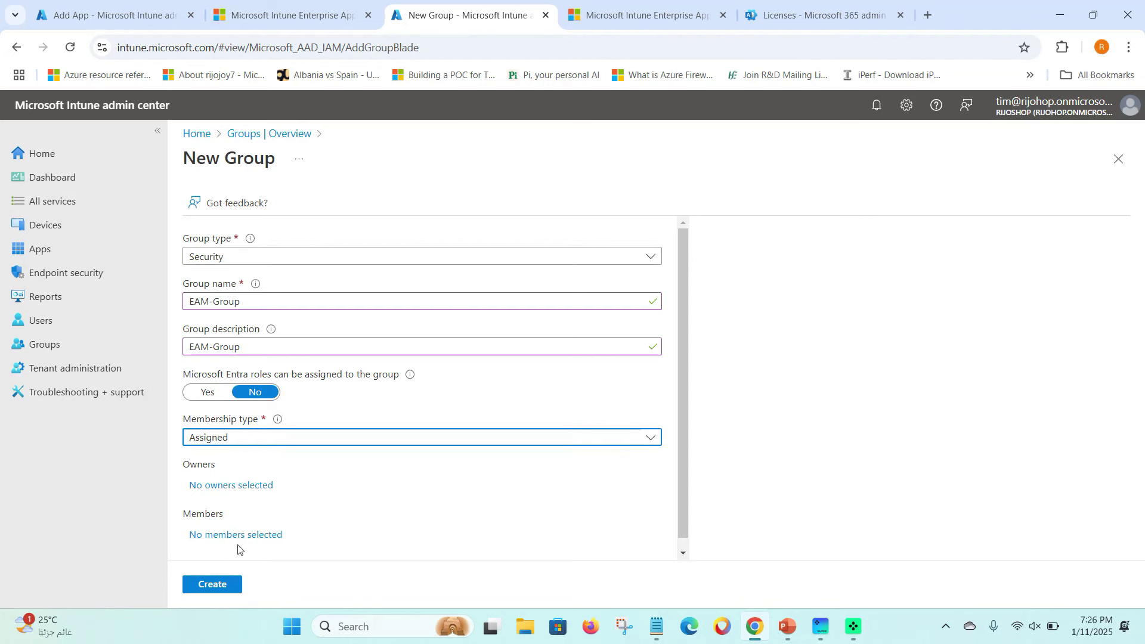
pyautogui.click(237, 536)
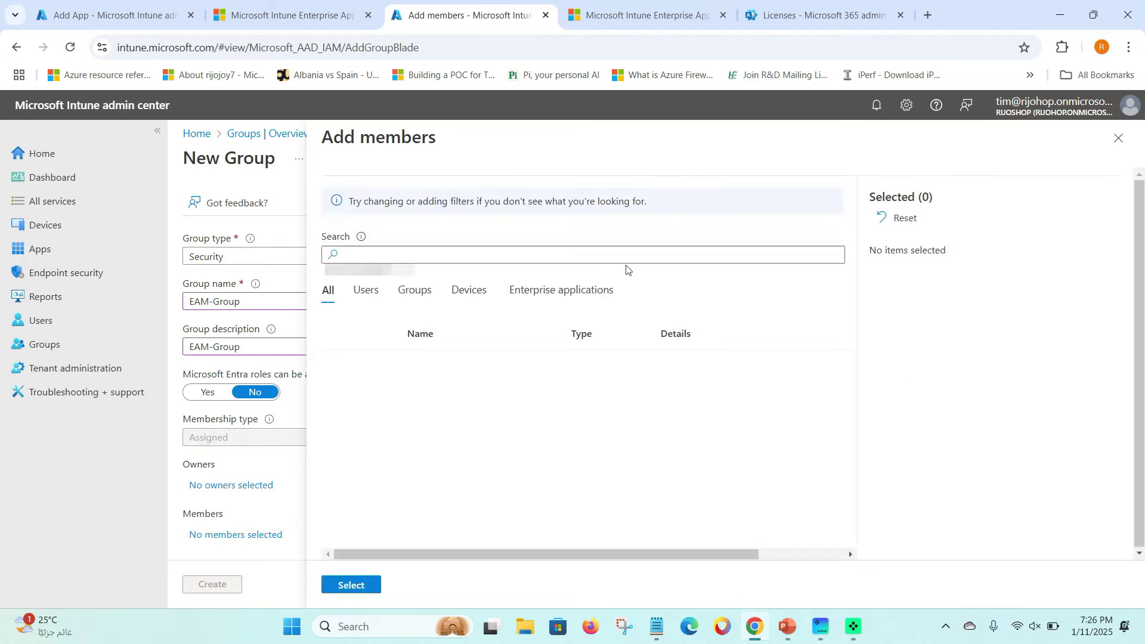
pyautogui.click(469, 292)
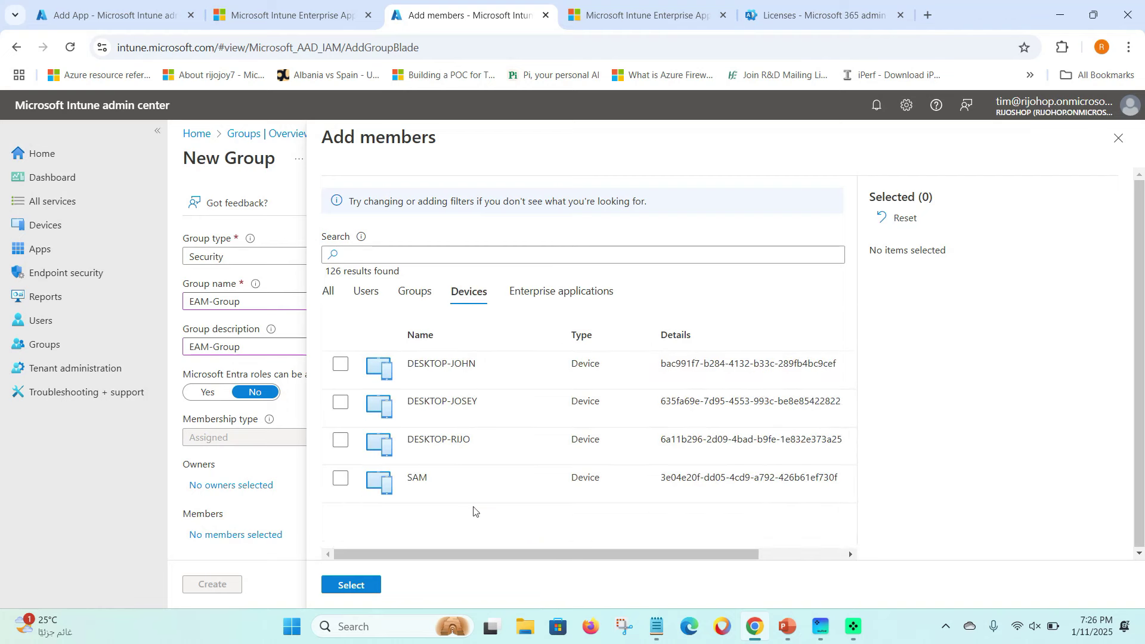
pyautogui.click(341, 479)
pyautogui.click(354, 584)
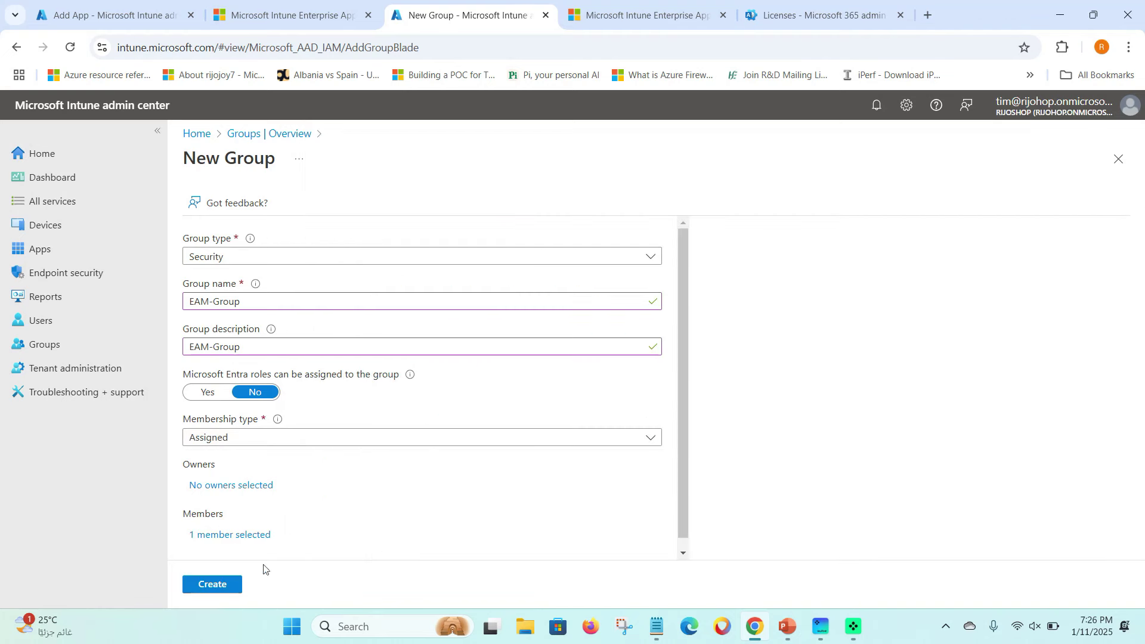
pyautogui.click(225, 591)
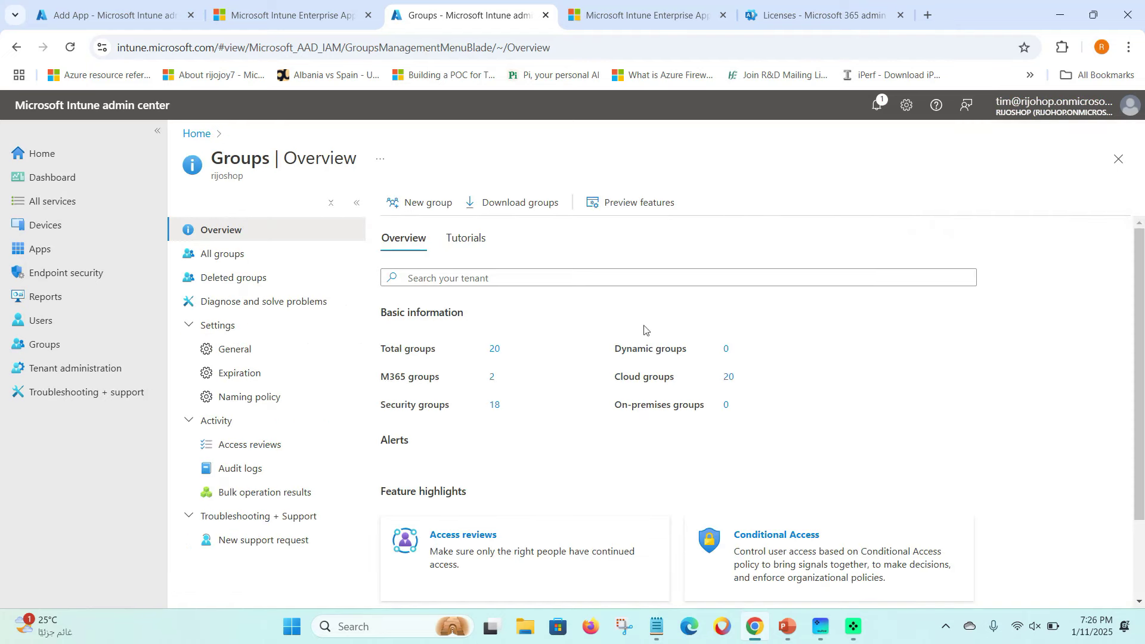
# Return to the Firefox app's Assignments in the Add App wizard and add EAM-Group as a Required group.
pyautogui.click(150, 14)
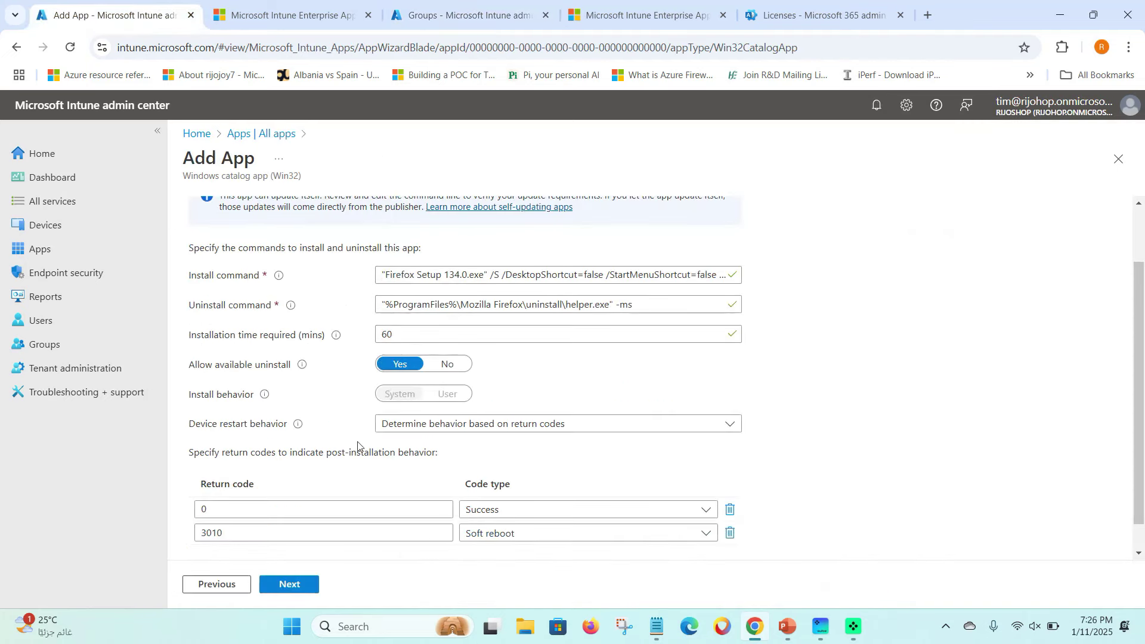
pyautogui.scroll(2, 506, 394)
pyautogui.click(637, 225)
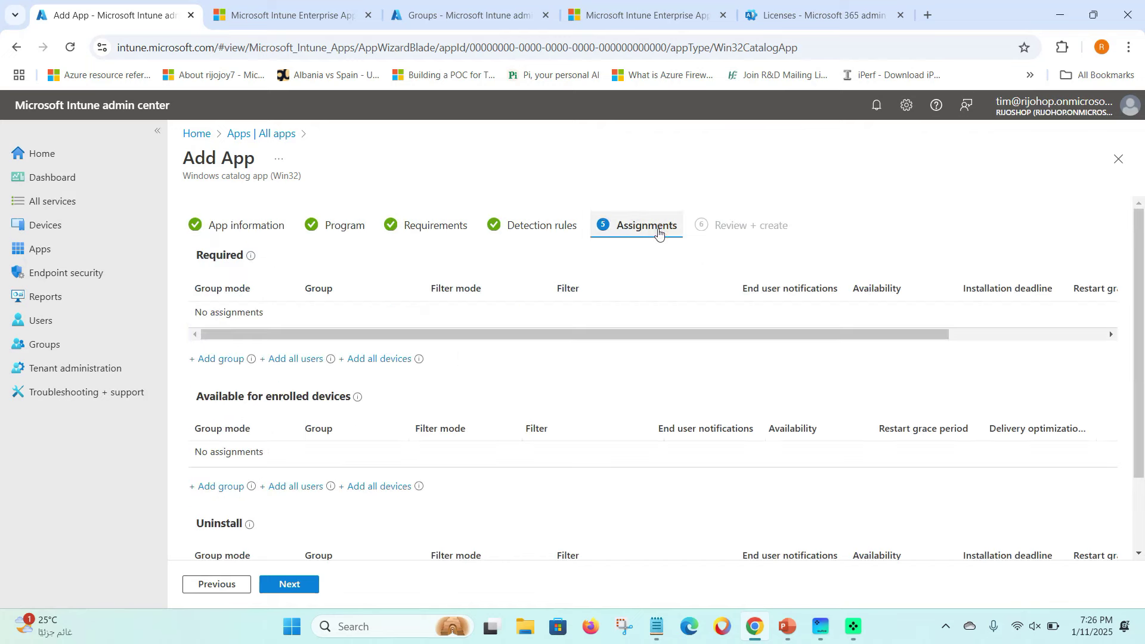
pyautogui.click(234, 360)
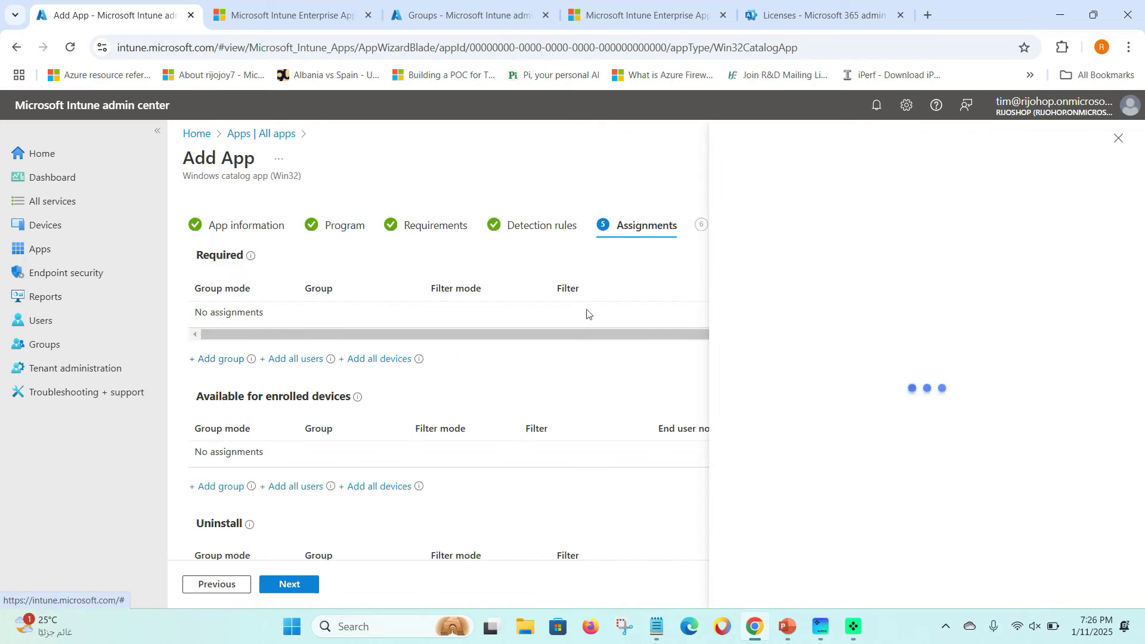
pyautogui.click(375, 287)
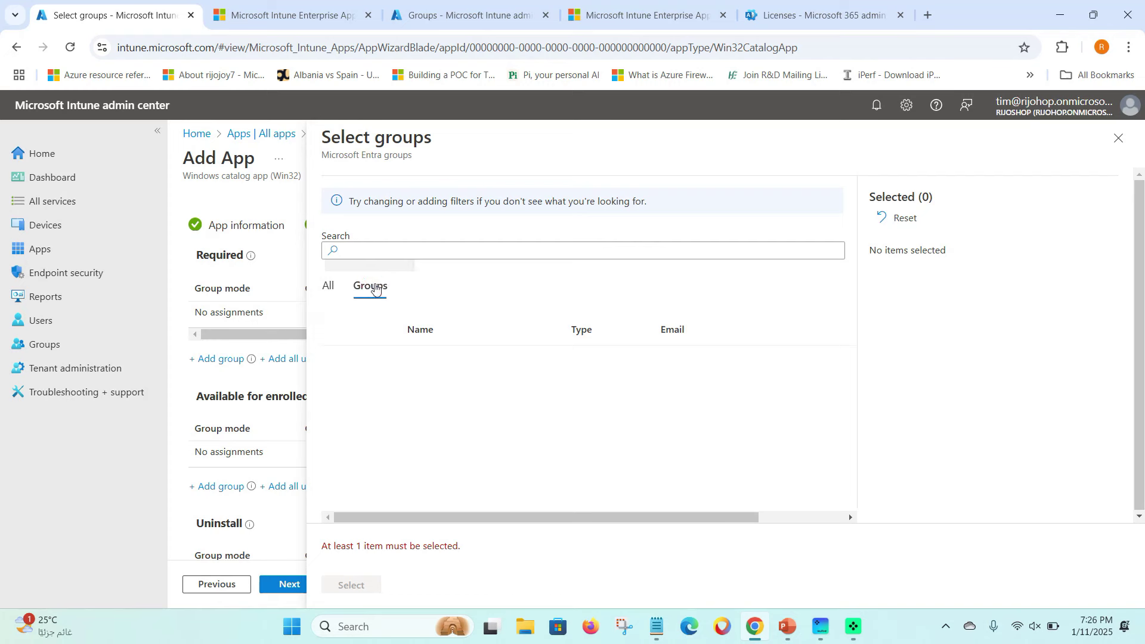
pyautogui.click(375, 287)
pyautogui.scroll(-4, 434, 452)
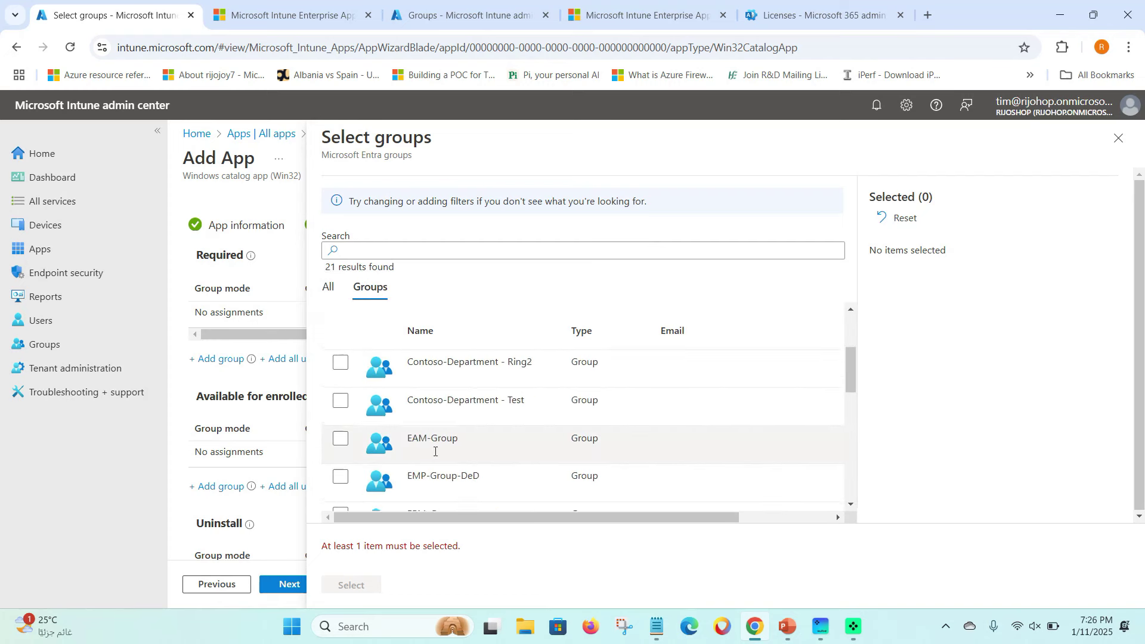
pyautogui.scroll(2, 481, 405)
pyautogui.click(340, 441)
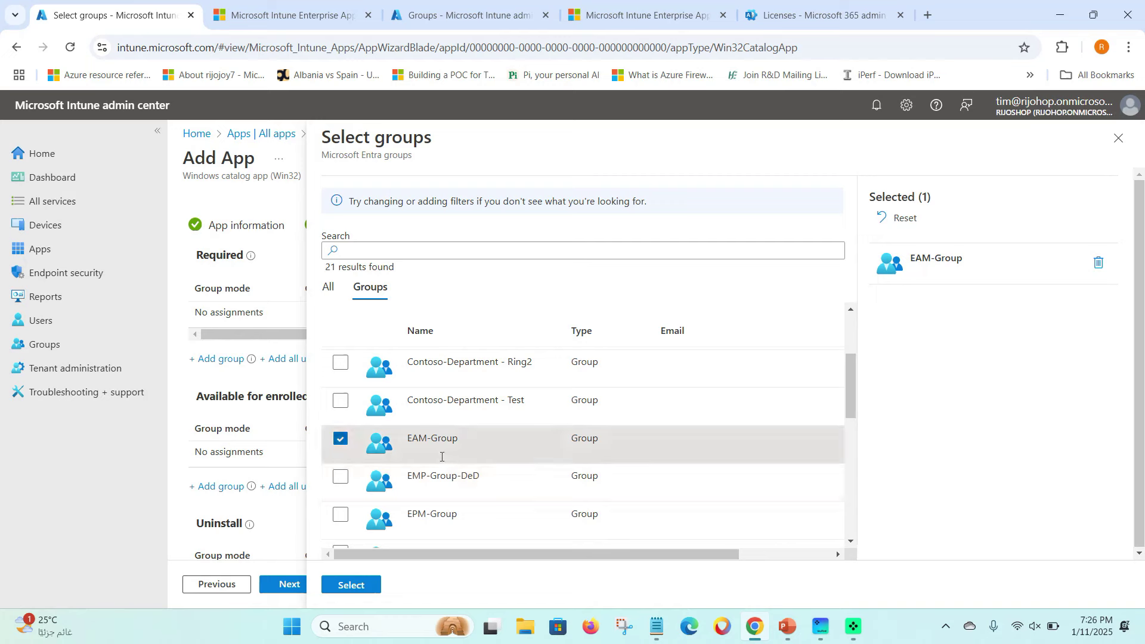
pyautogui.click(355, 584)
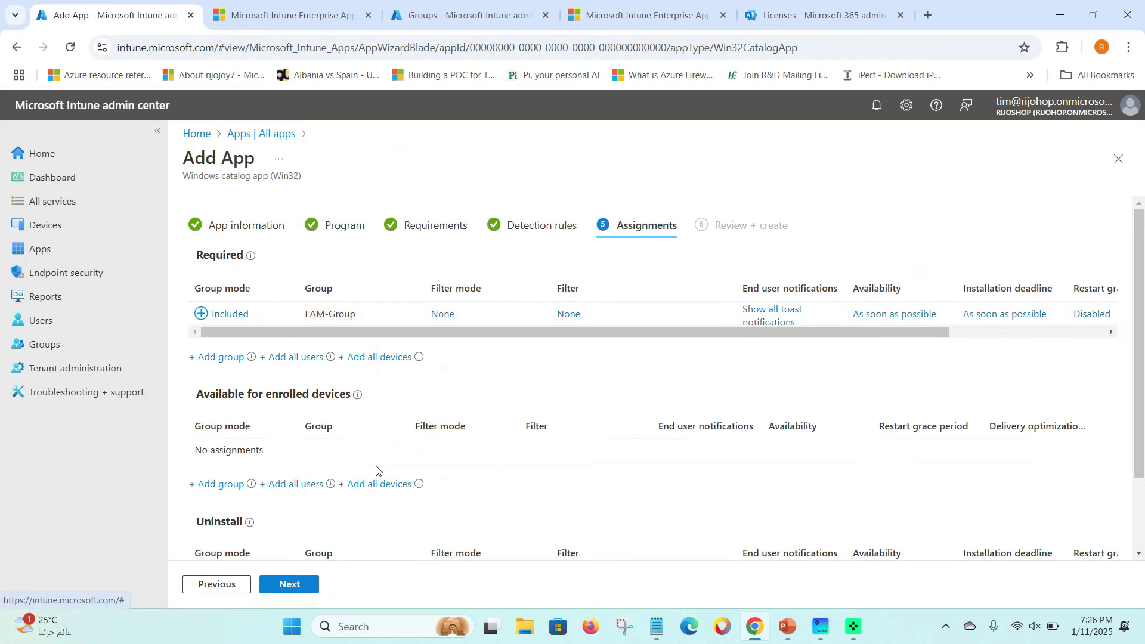
# Examine the EAM-Group required assignment's notification, availability, deadline, restart and delivery optimization settings and its row options.
pyautogui.moveTo(614, 332); pyautogui.dragTo(670, 280)
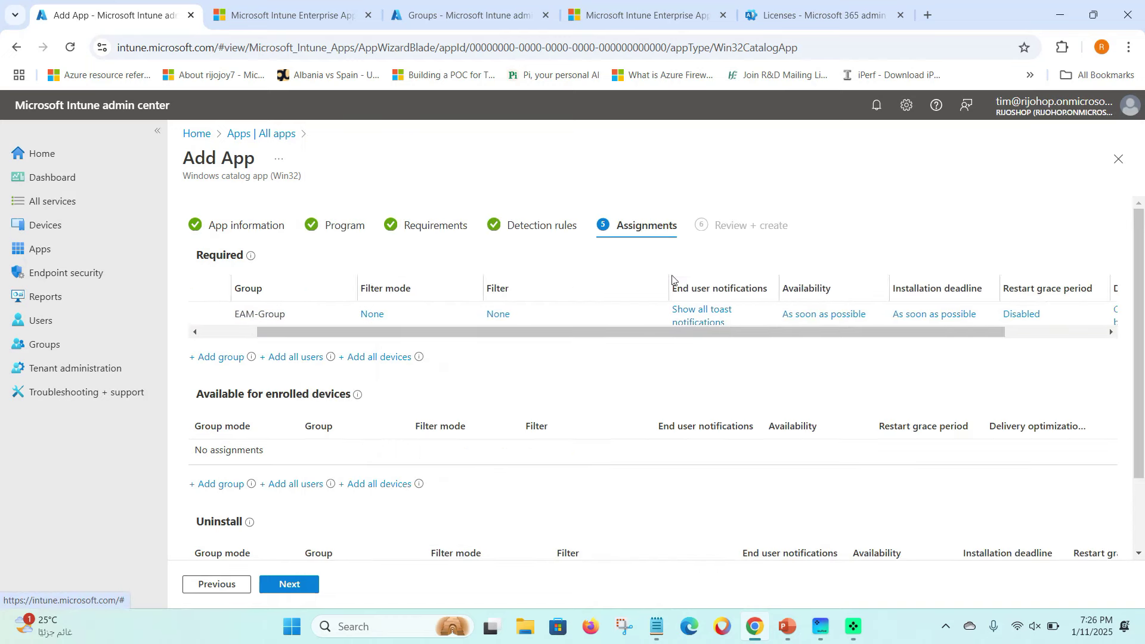
pyautogui.moveTo(474, 341); pyautogui.dragTo(591, 327)
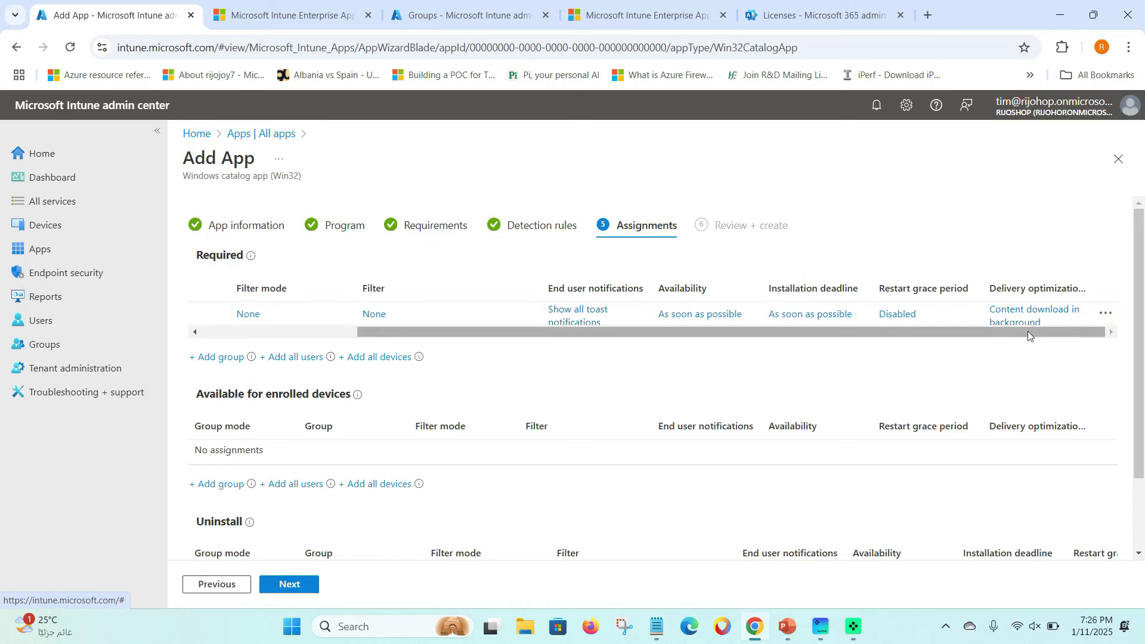
pyautogui.moveTo(1028, 331); pyautogui.dragTo(767, 346)
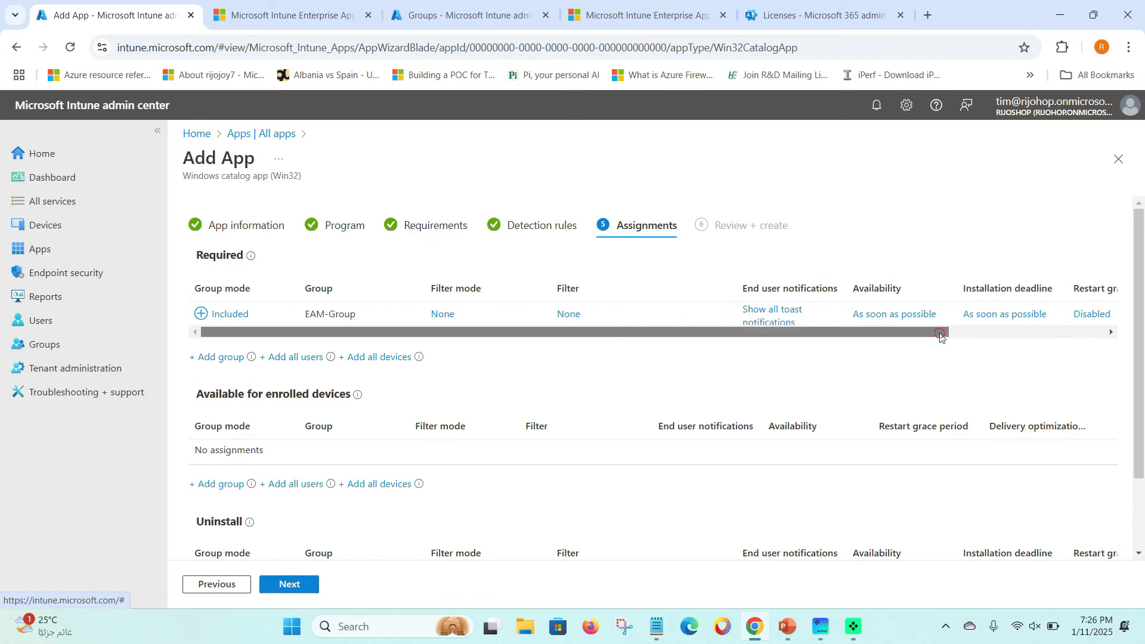
pyautogui.moveTo(940, 335); pyautogui.dragTo(1096, 334)
pyautogui.click(1104, 313)
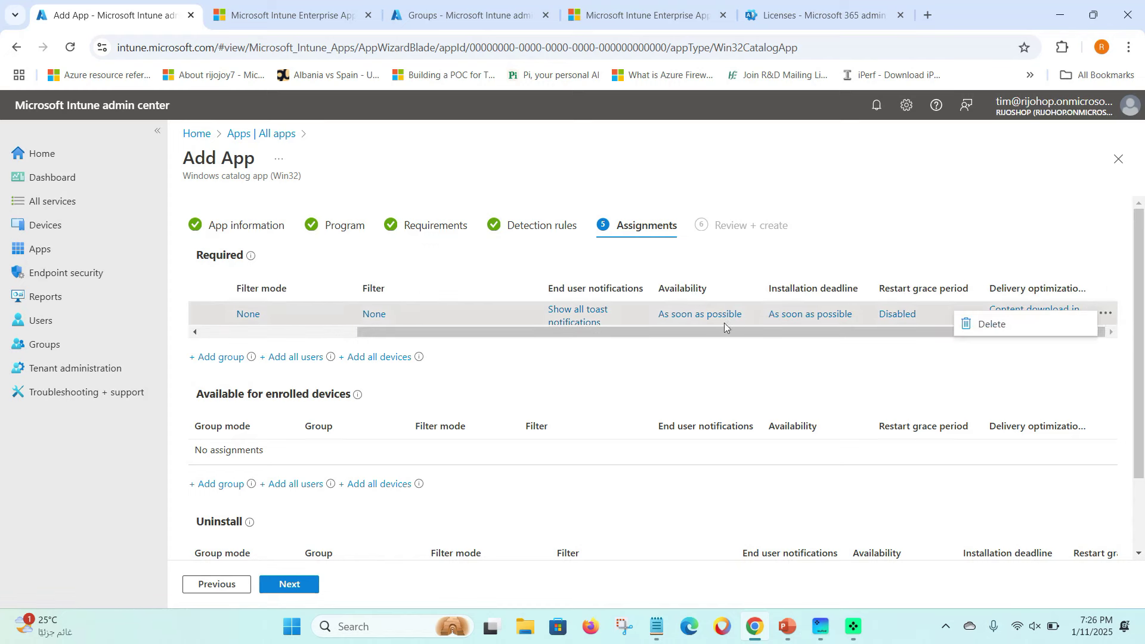
pyautogui.click(639, 324)
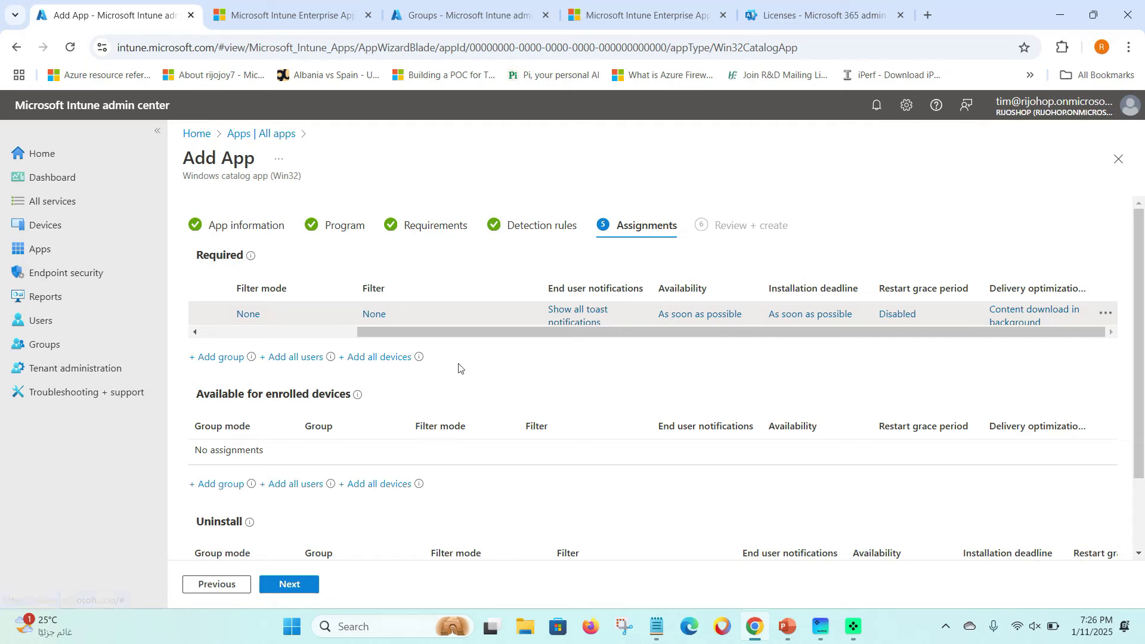
# Continue to Review + create, check the Firefox app summary and add the app to Intune.
pyautogui.click(298, 586)
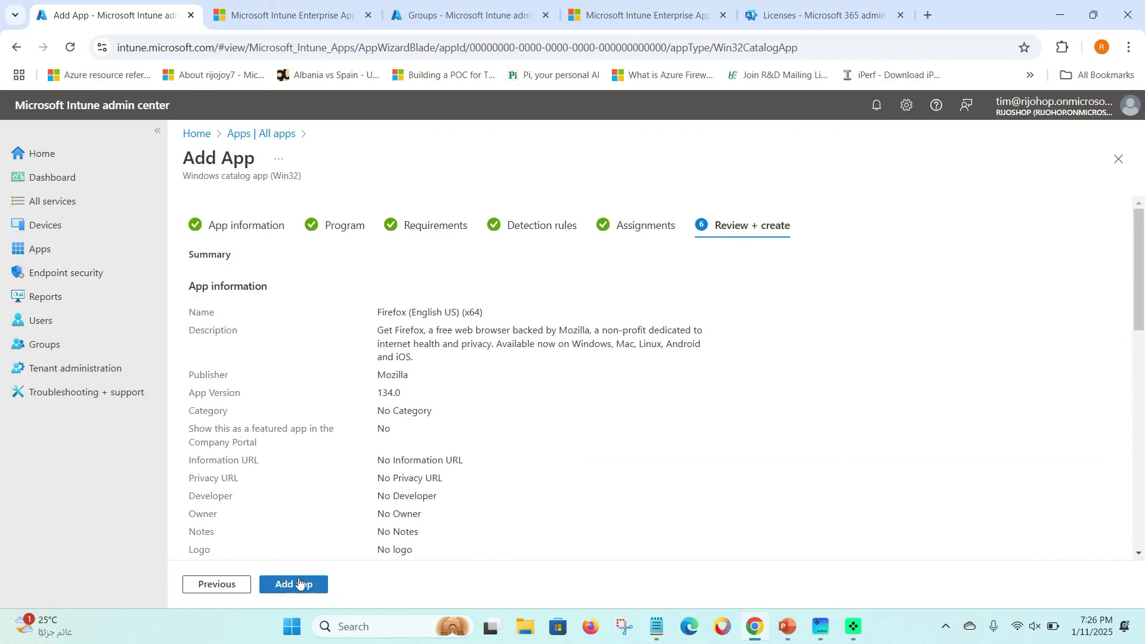
pyautogui.scroll(-6, 468, 446)
pyautogui.scroll(-5, 468, 446)
pyautogui.click(305, 586)
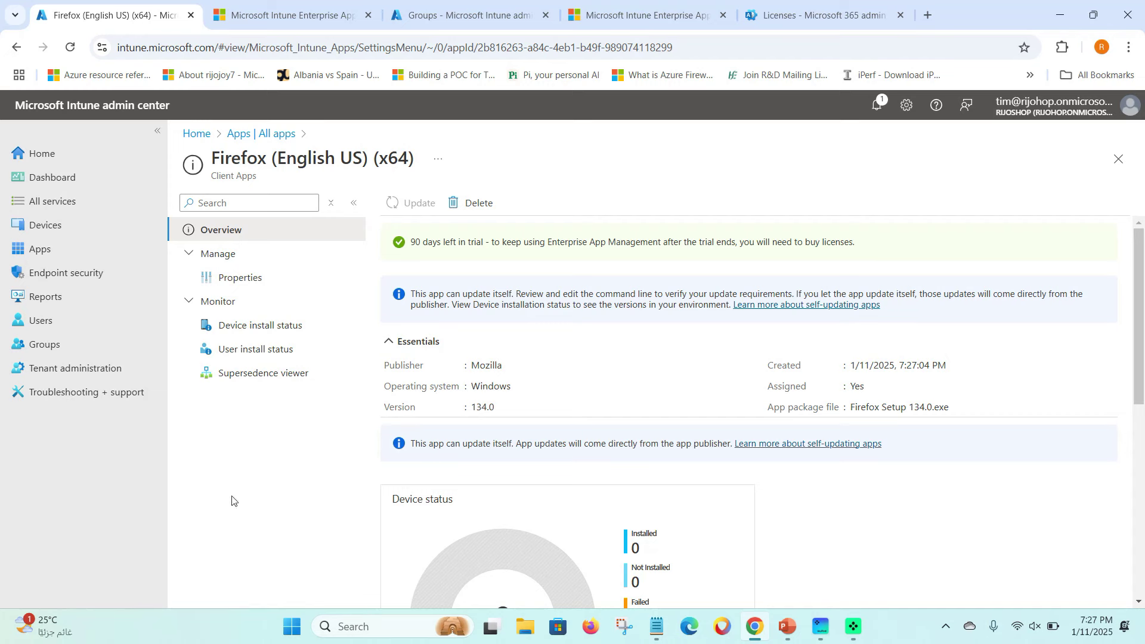
# Review the added Firefox app's properties, including its program, requirements and detection rules, and return to All apps.
pyautogui.click(248, 279)
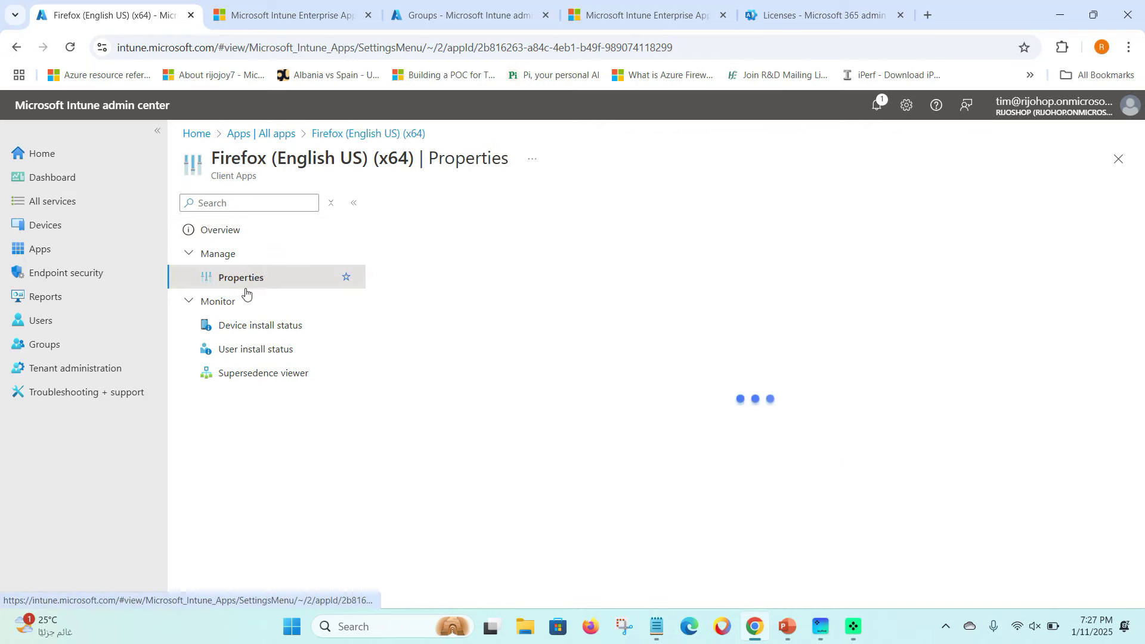
pyautogui.scroll(-8, 456, 420)
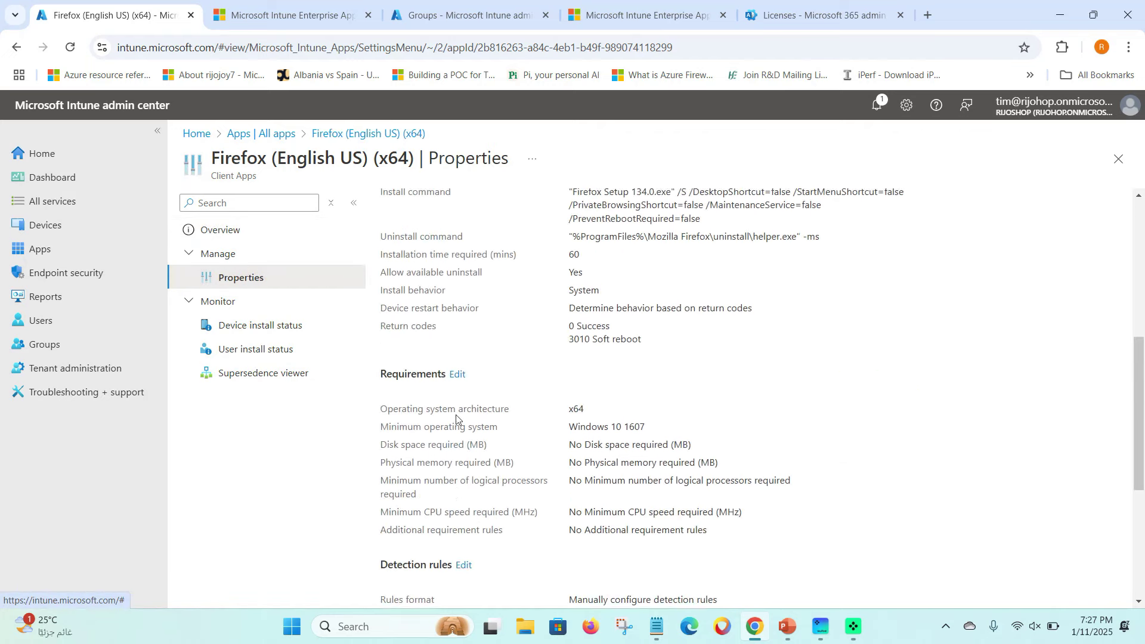
pyautogui.scroll(-3, 456, 420)
pyautogui.click(260, 134)
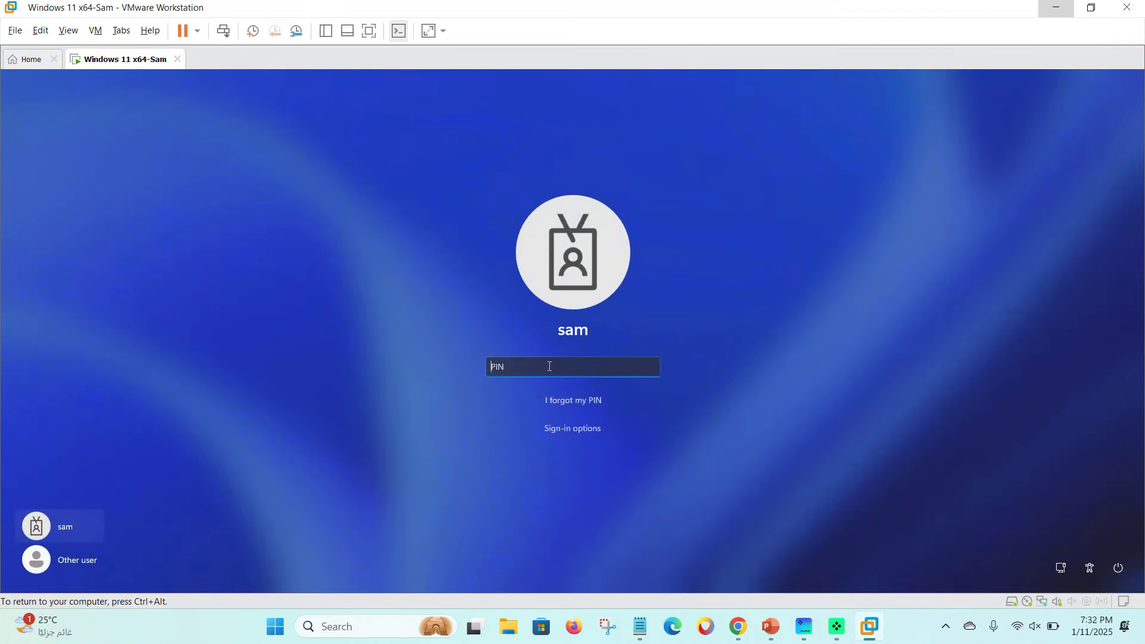
# Sign in to the Windows 11 virtual machine with the user's PIN and check the installed programs in Programs and Features.
pyautogui.write('••••')
pyautogui.click(508, 580)
pyautogui.write('dontorl')
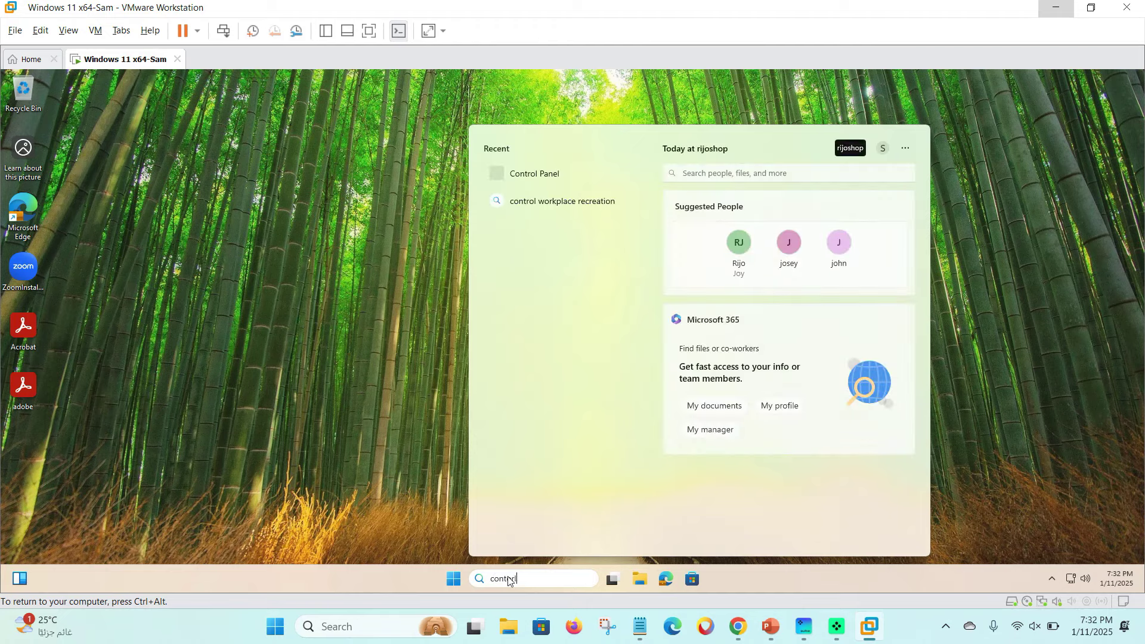
pyautogui.click(539, 211)
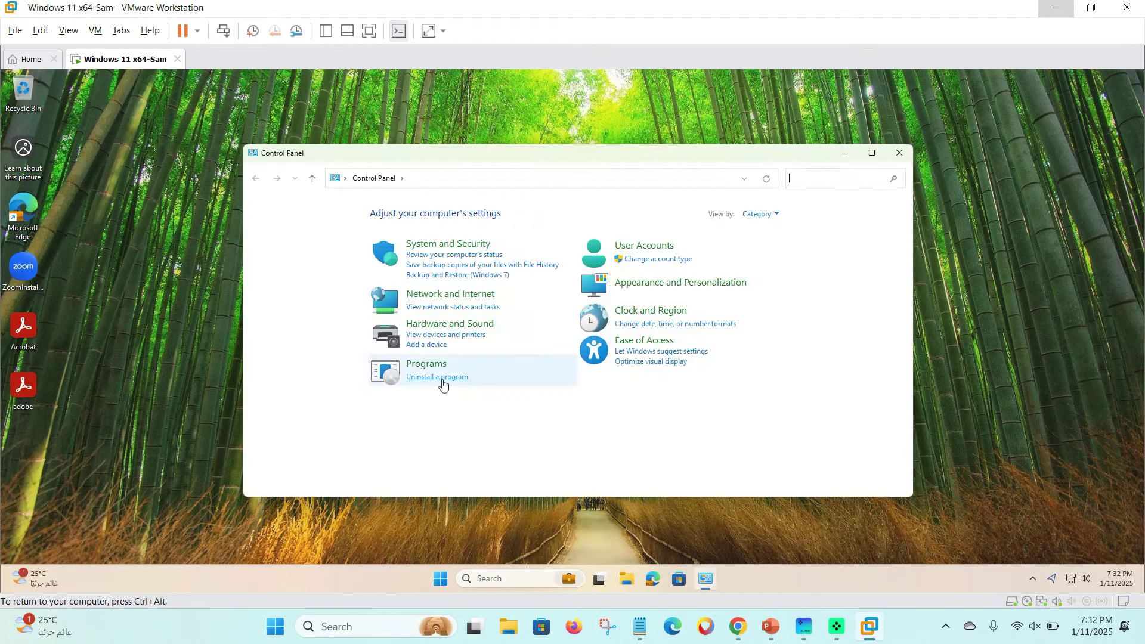
pyautogui.click(439, 377)
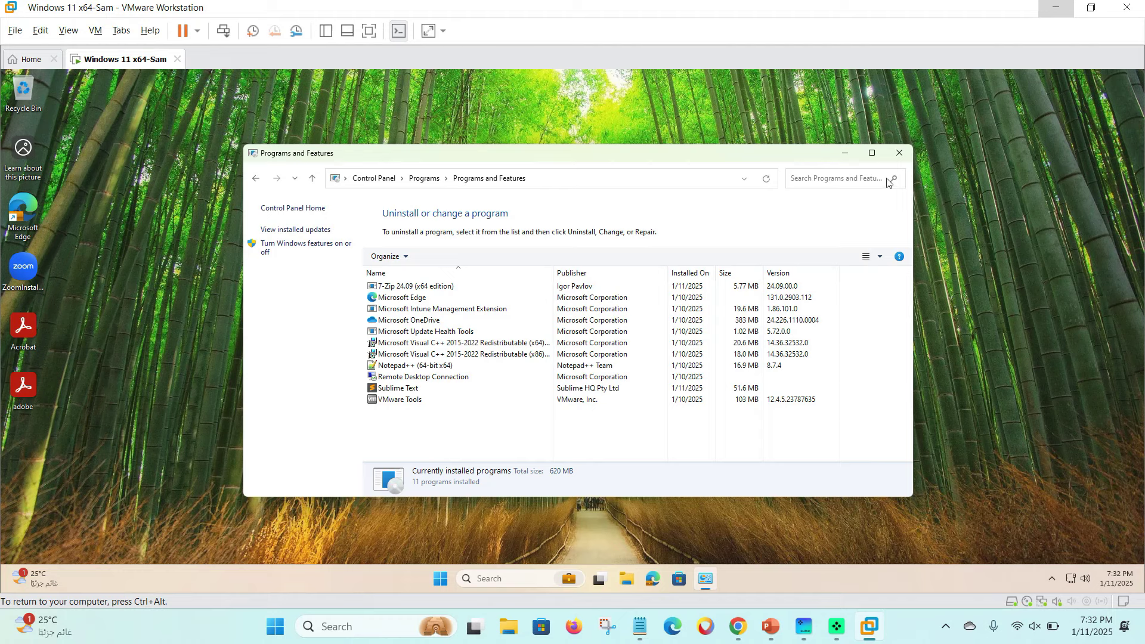
pyautogui.click(899, 153)
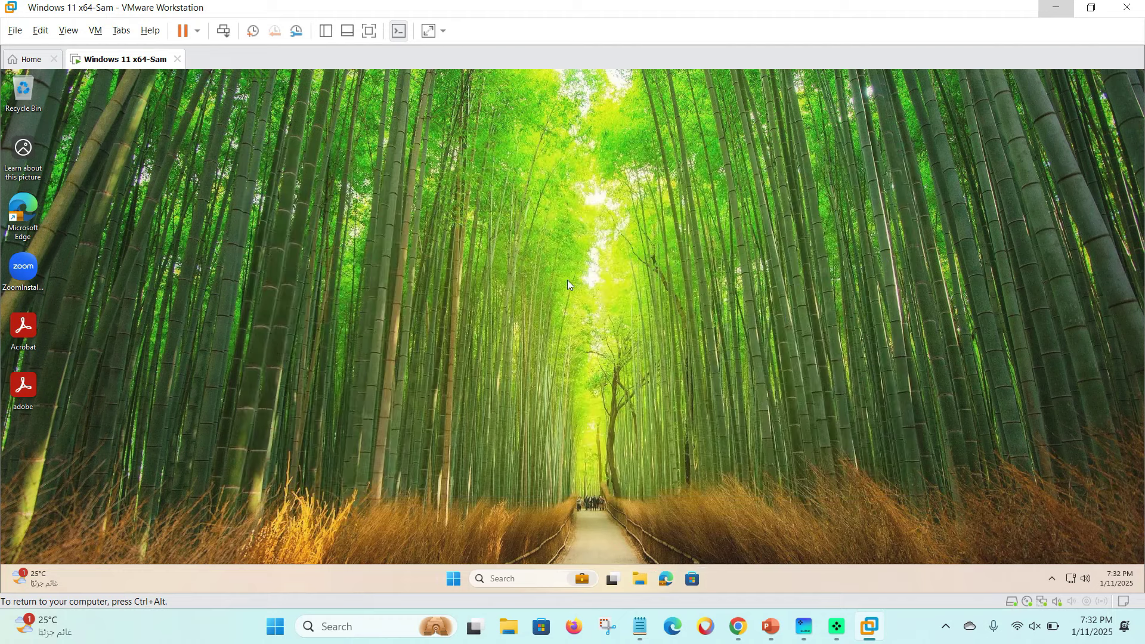
# Check the Windows notifications on the virtual machine for the Microsoft Intune software distribution message about Firefox.
pyautogui.rightClick(567, 281)
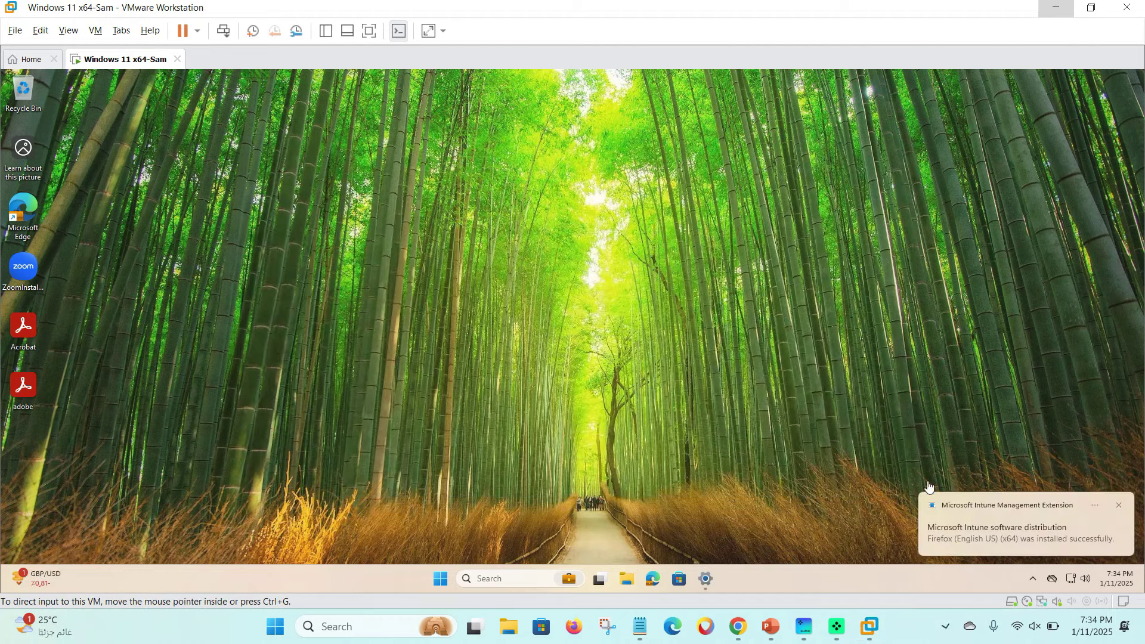
pyautogui.click(1116, 578)
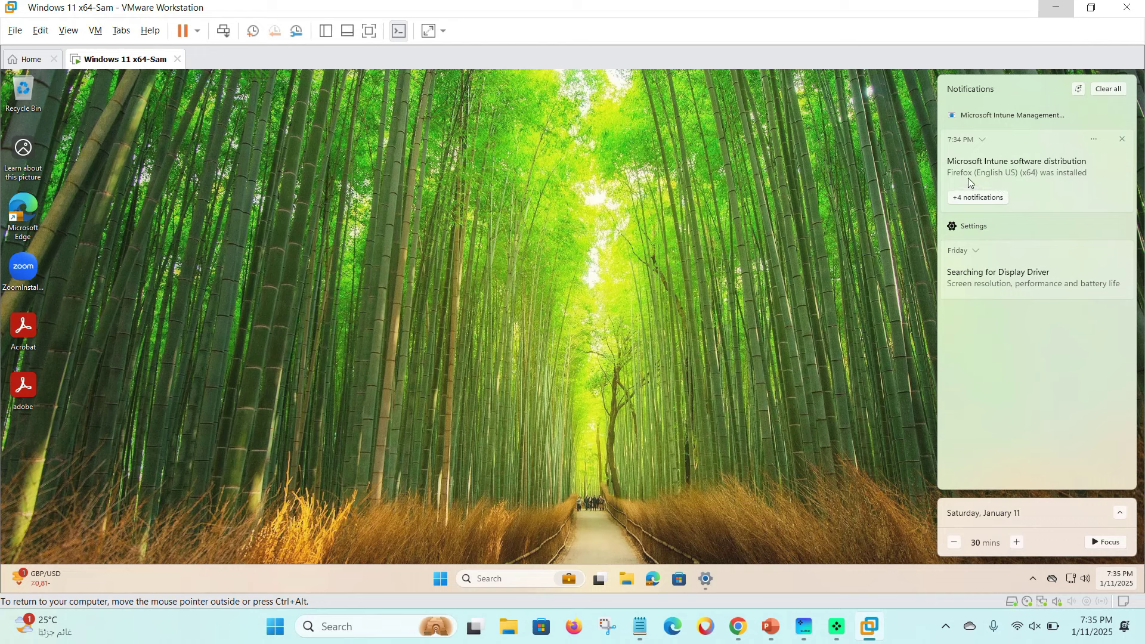
pyautogui.click(687, 290)
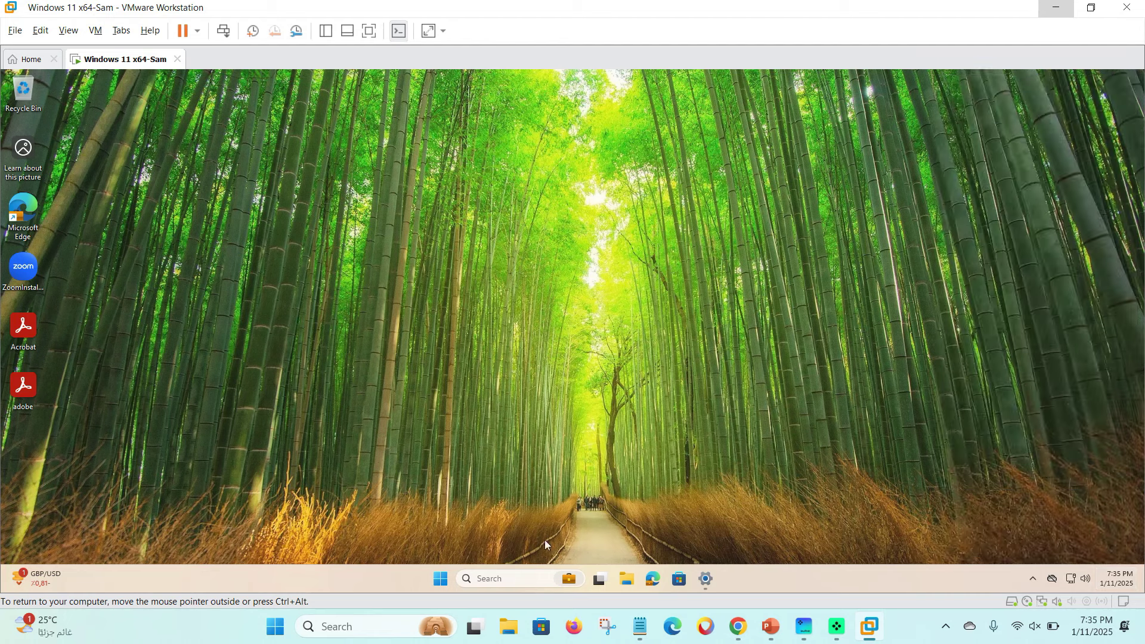
# Open Programs and Features from Control Panel again and check the installed programs for Mozilla Firefox.
pyautogui.click(523, 578)
pyautogui.write('control')
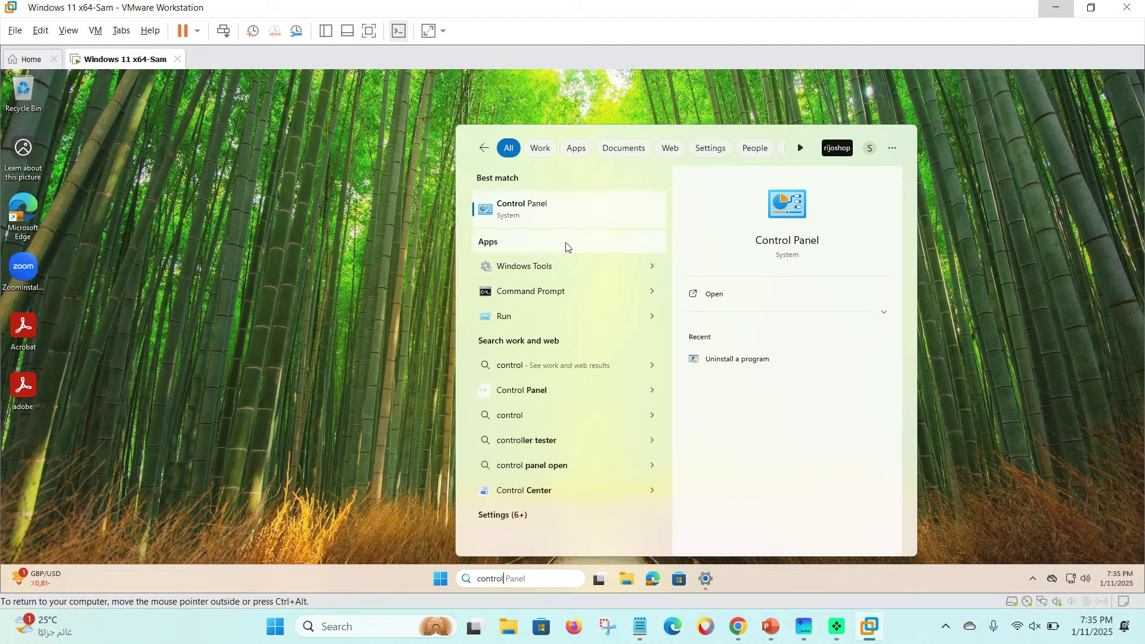
pyautogui.click(562, 209)
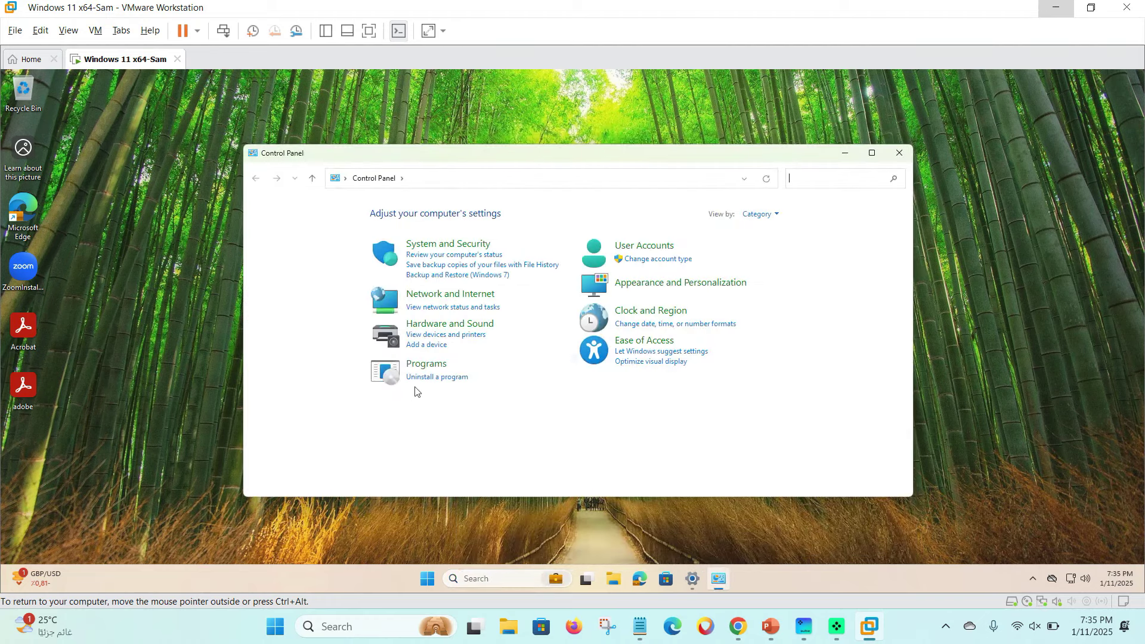
pyautogui.click(419, 377)
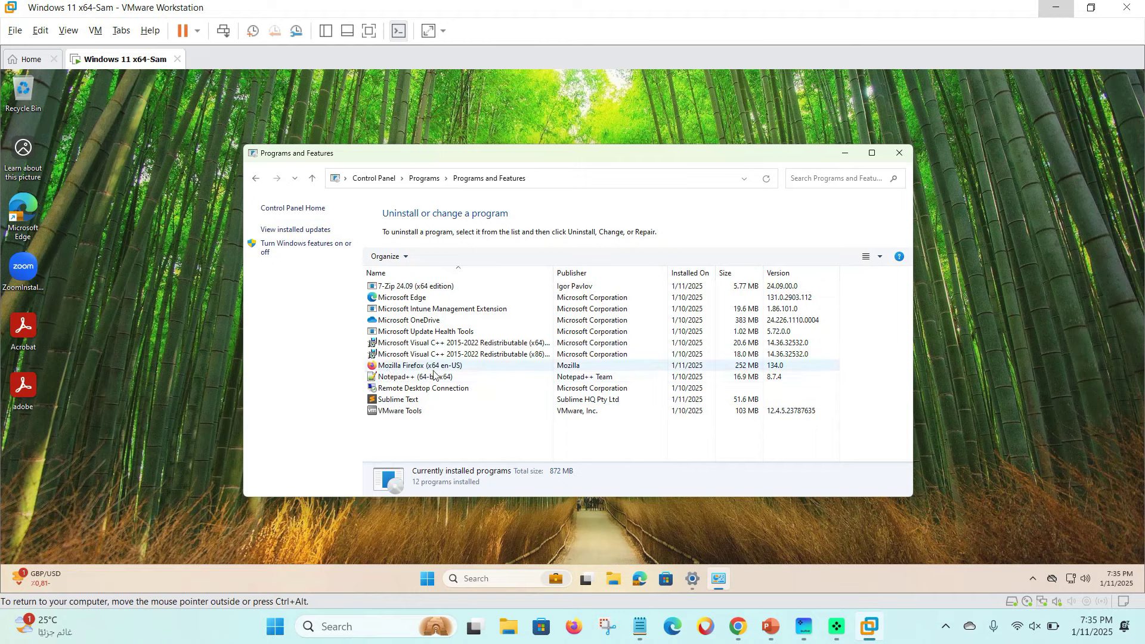
# Search Windows on the virtual machine for Firefox, open the Firefox result, and close the resulting browser window.
pyautogui.click(483, 577)
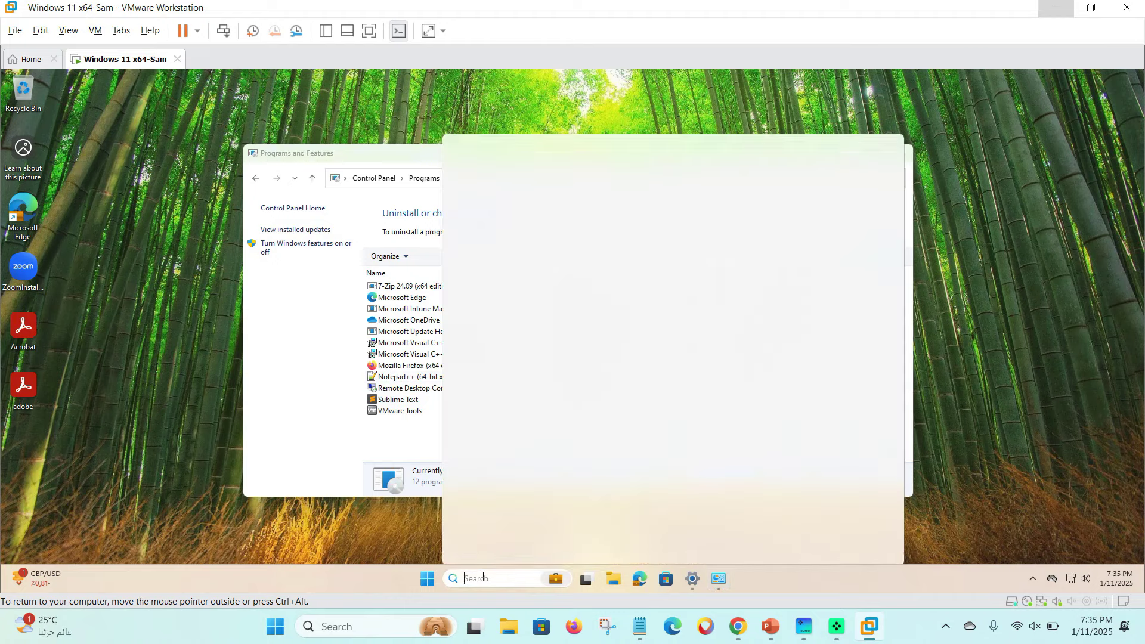
pyautogui.write('fire')
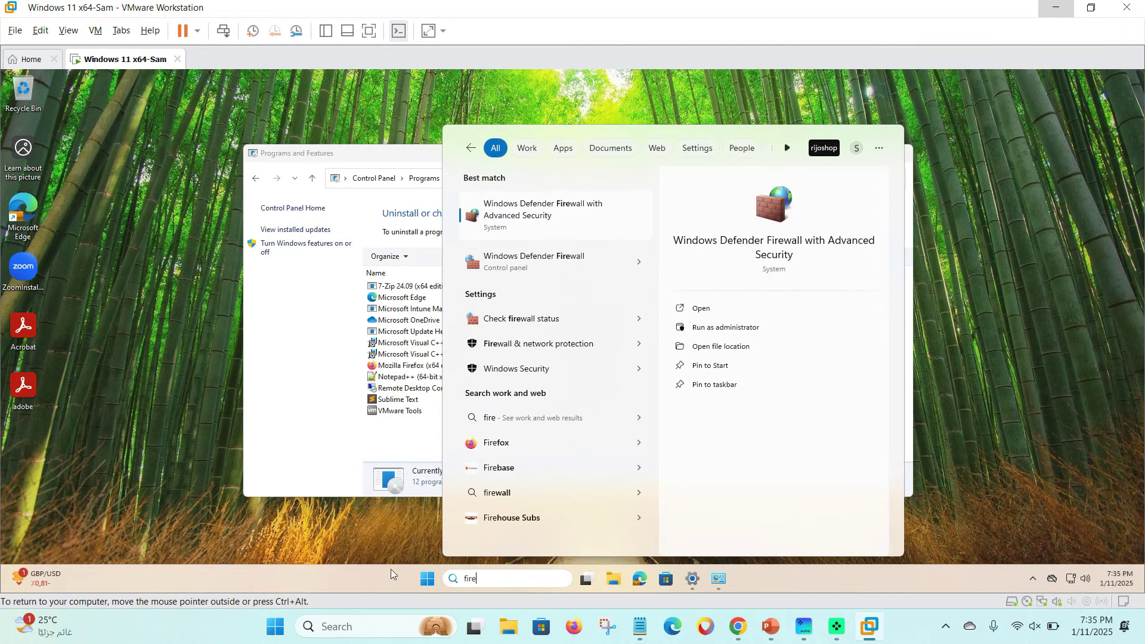
pyautogui.press('BackSpace')
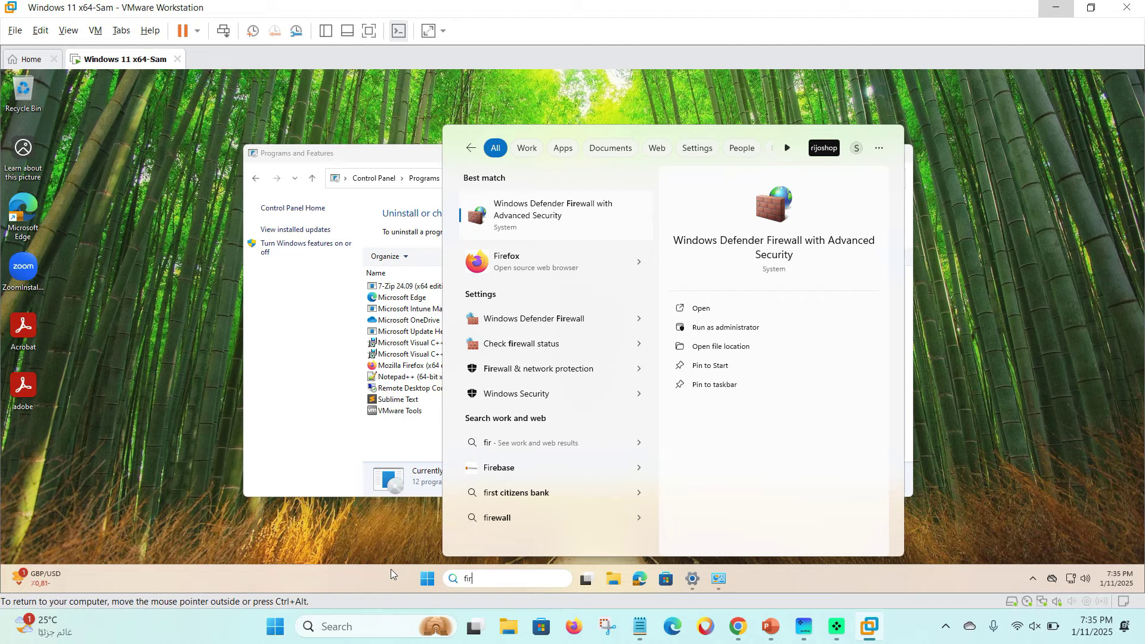
pyautogui.click(559, 258)
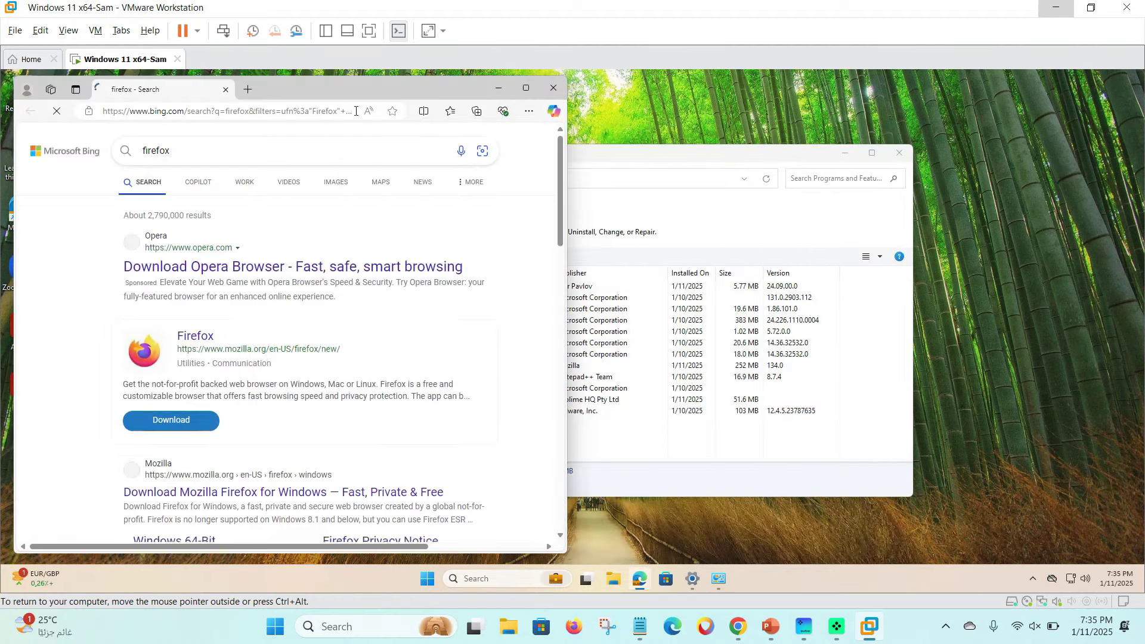
pyautogui.click(554, 88)
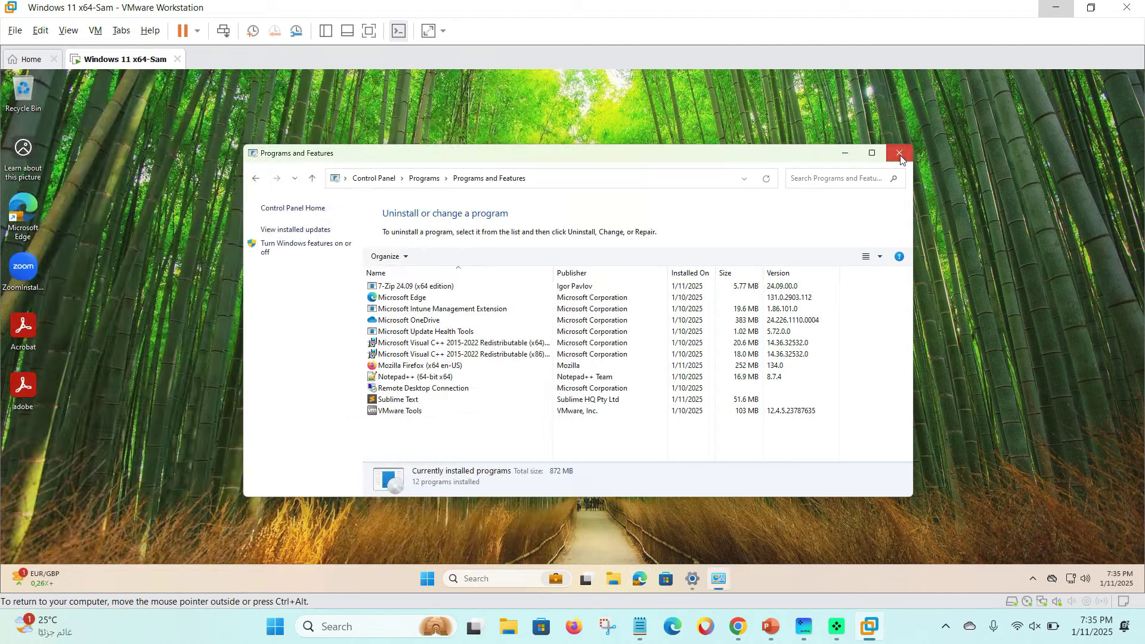
# Close Programs and Features and refresh the virtual machine's desktop.
pyautogui.click(900, 157)
pyautogui.rightClick(662, 258)
pyautogui.click(686, 307)
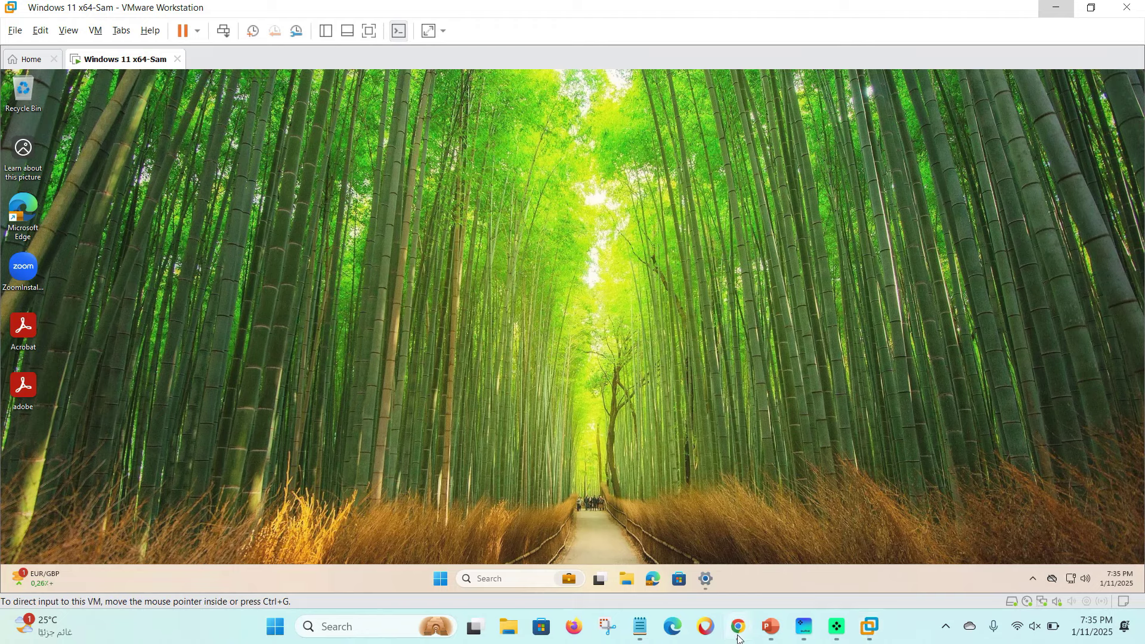
# Switch to the Intune admin center in Chrome and review the report of Enterprise App Catalog apps with available updates from the Apps overview.
pyautogui.click(685, 539)
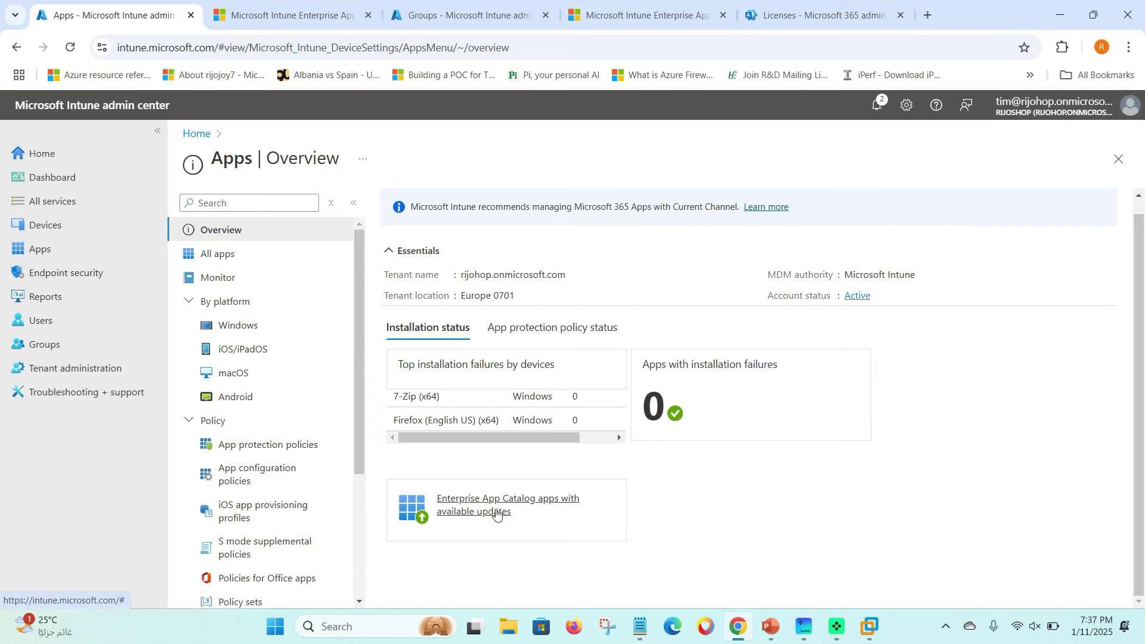
pyautogui.click(478, 512)
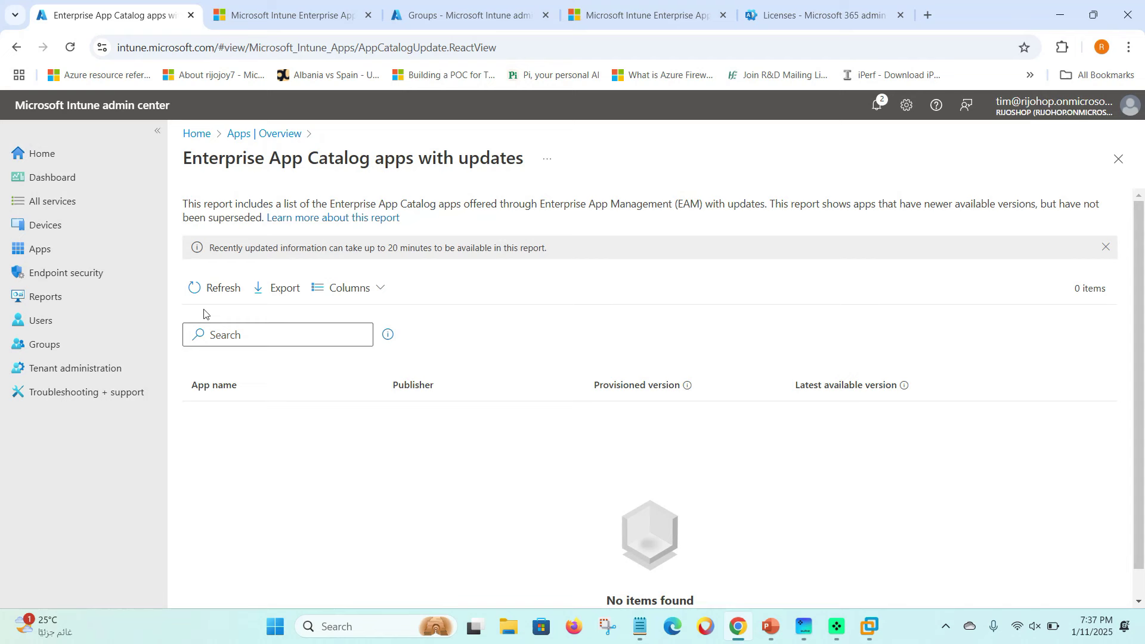
pyautogui.click(203, 290)
pyautogui.moveTo(179, 203); pyautogui.dragTo(766, 207)
pyautogui.click(524, 206)
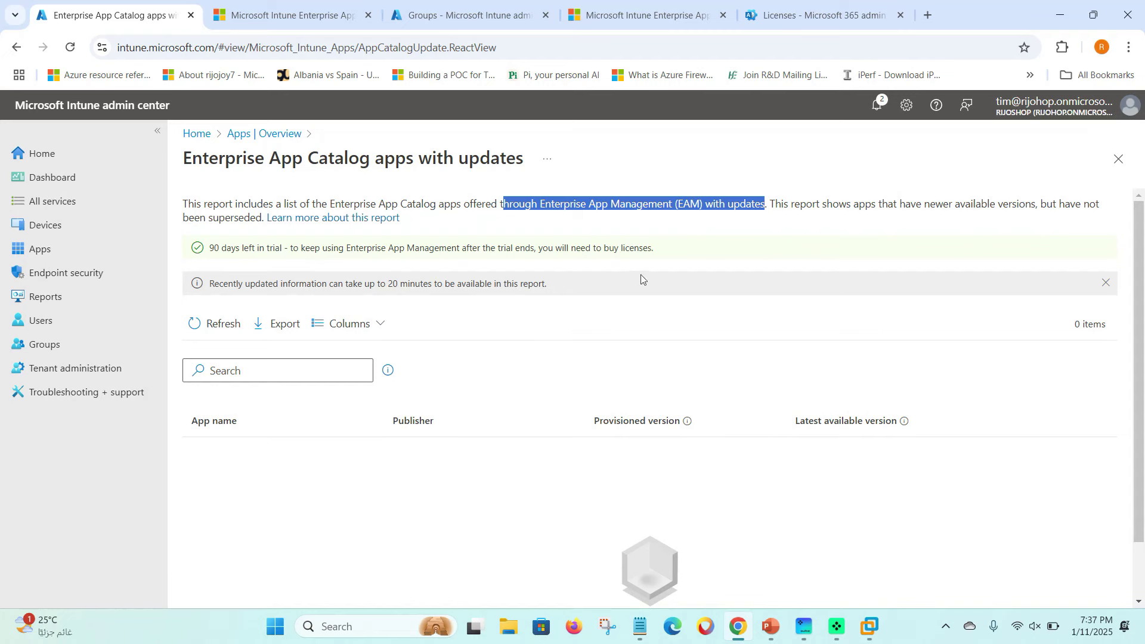
pyautogui.click(1118, 159)
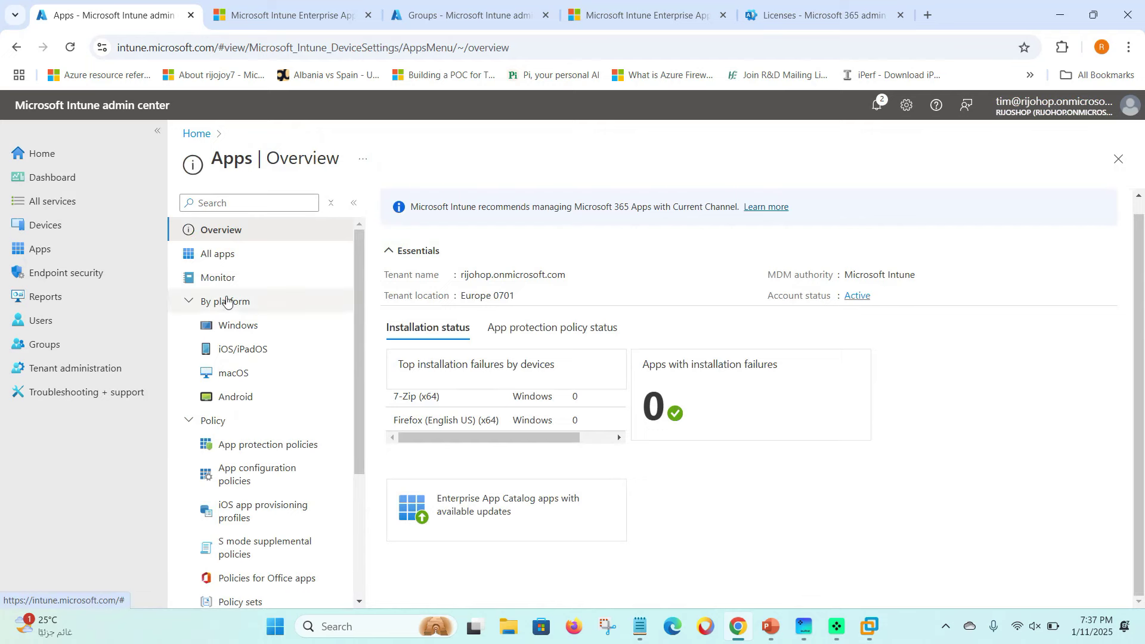
# Open and refresh the Enterprise App Catalog apps with updates report under app monitoring, and return to the Apps overview.
pyautogui.click(229, 279)
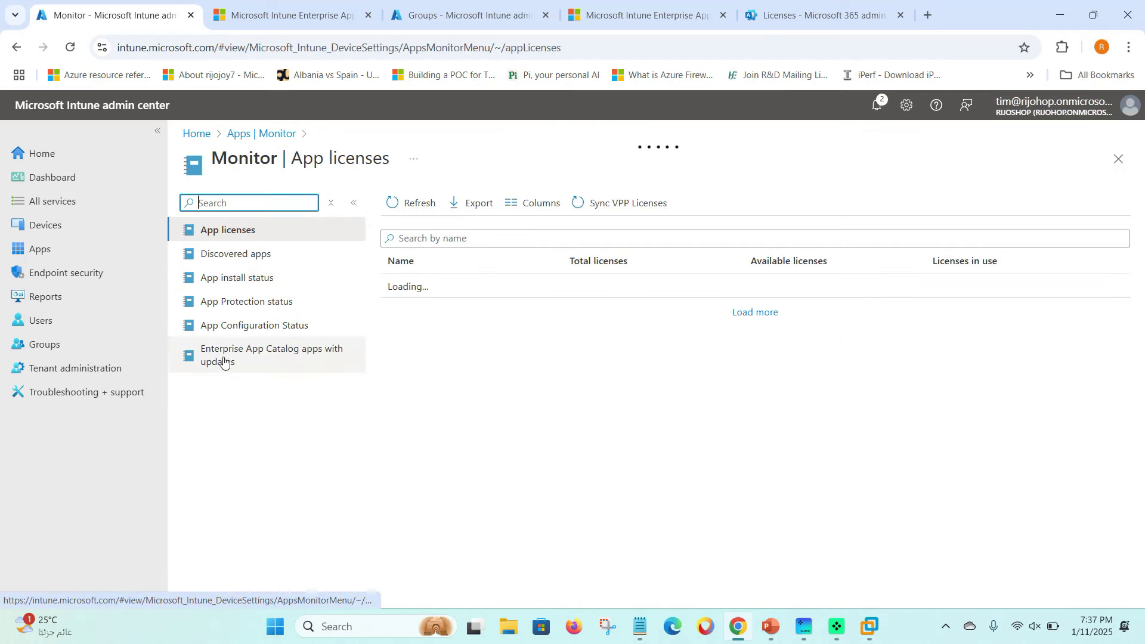
pyautogui.click(209, 370)
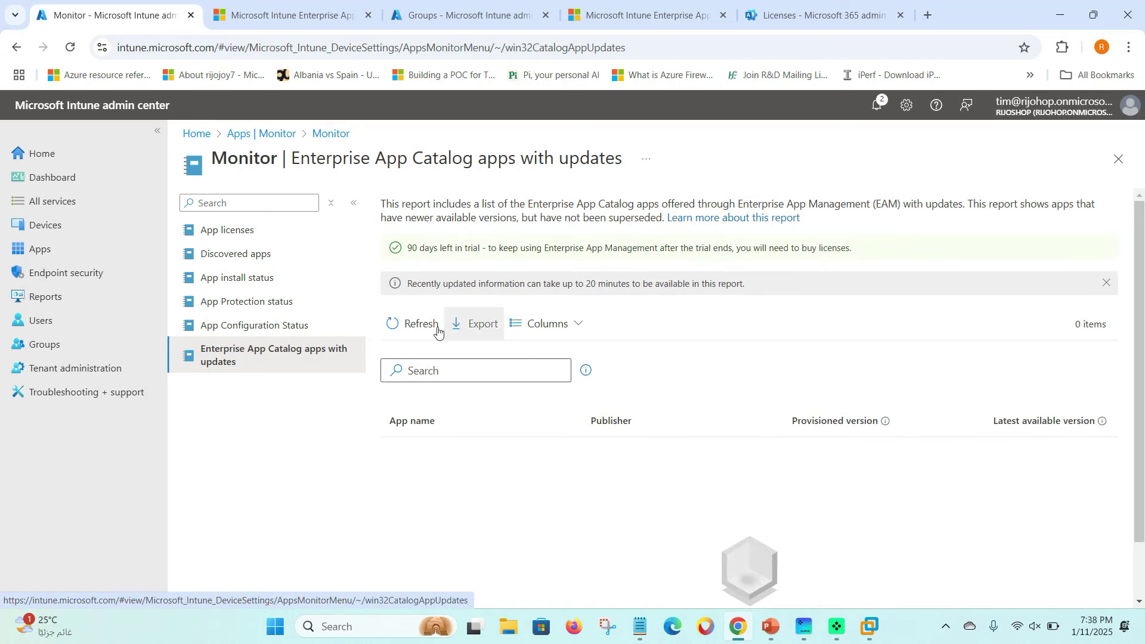
pyautogui.click(414, 323)
pyautogui.click(1118, 159)
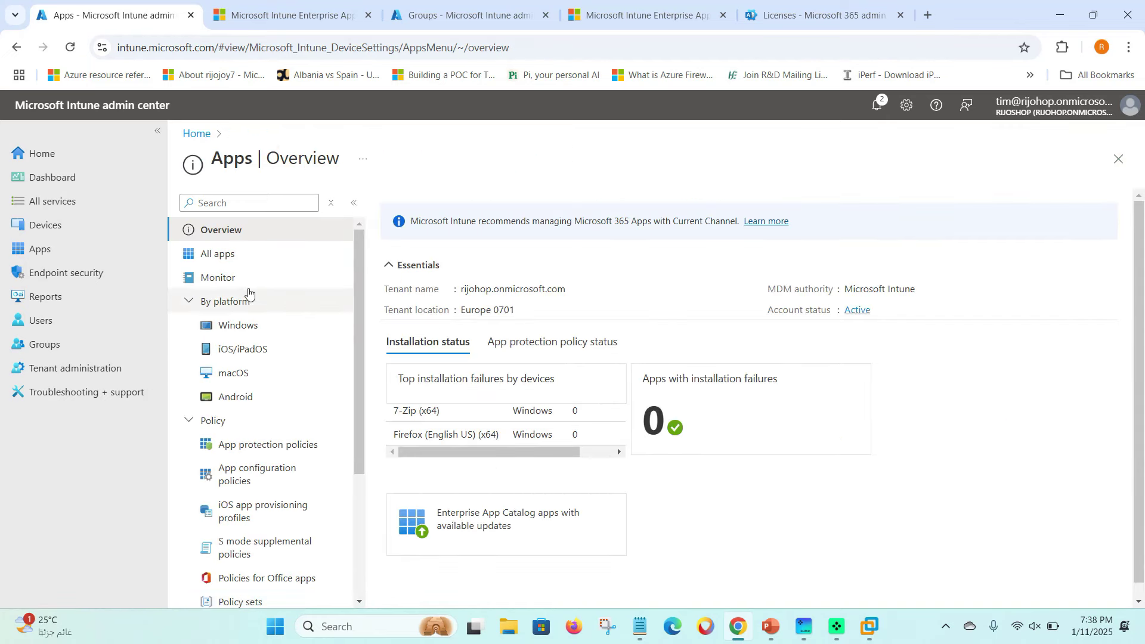
# Check the device and user install status of Firefox (English US) (x64) from All apps, and return to the app list.
pyautogui.click(233, 255)
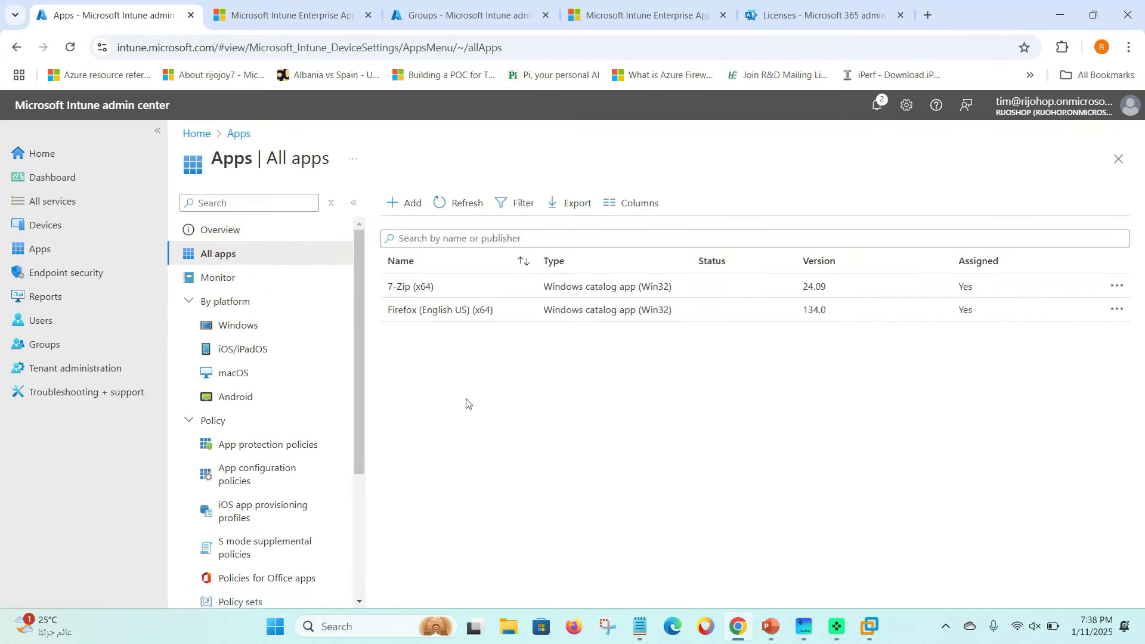
pyautogui.click(429, 317)
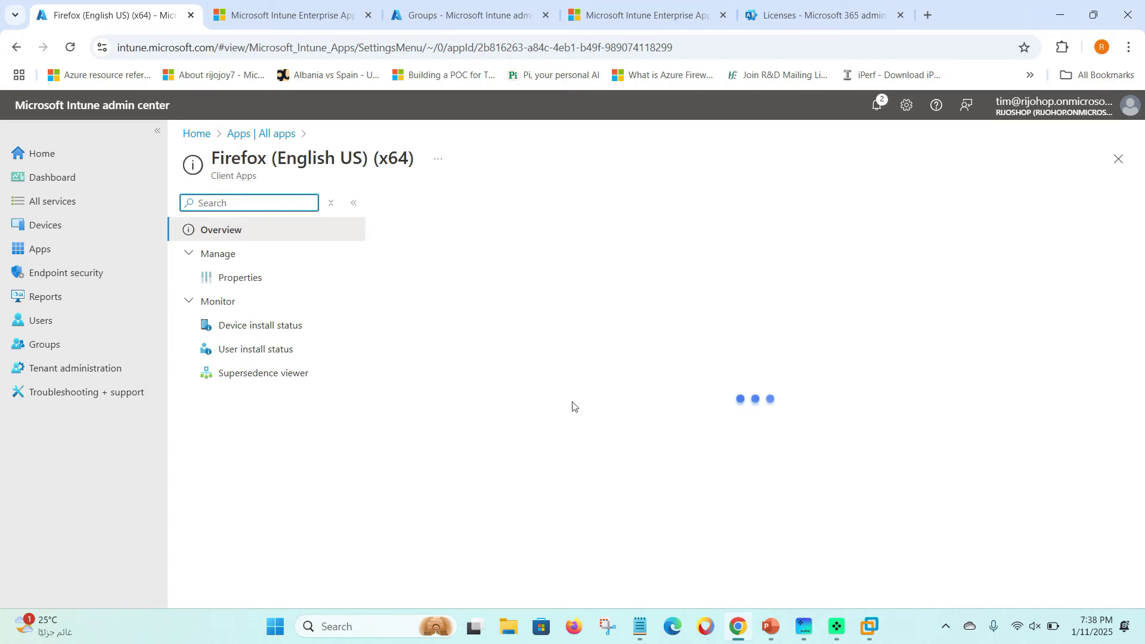
pyautogui.scroll(-4, 554, 511)
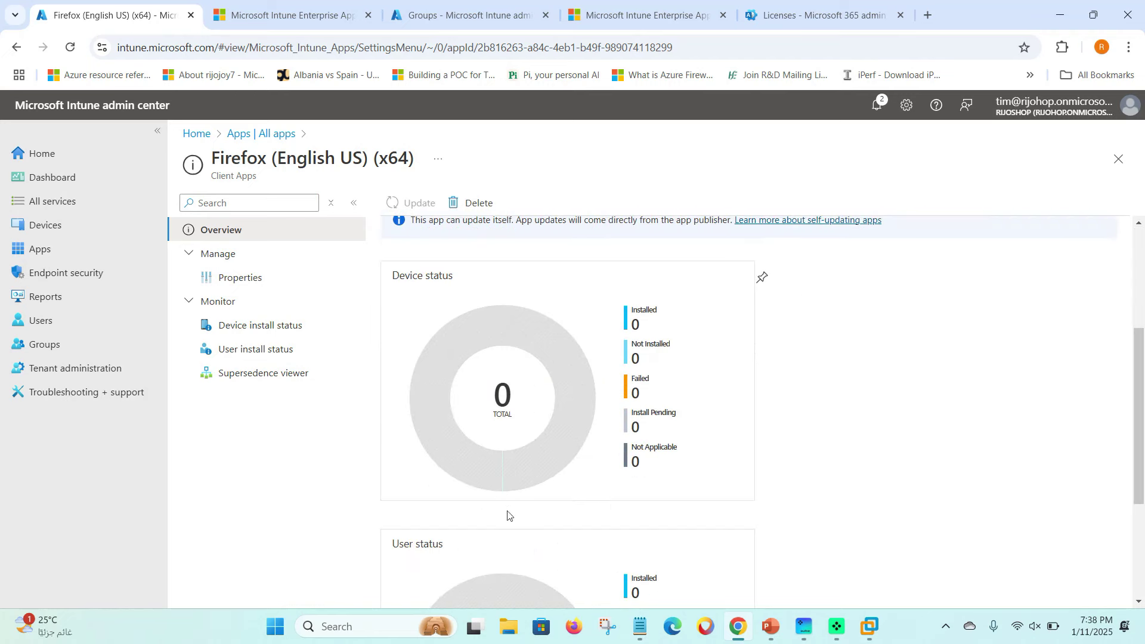
pyautogui.scroll(-3, 535, 460)
pyautogui.scroll(3, 525, 477)
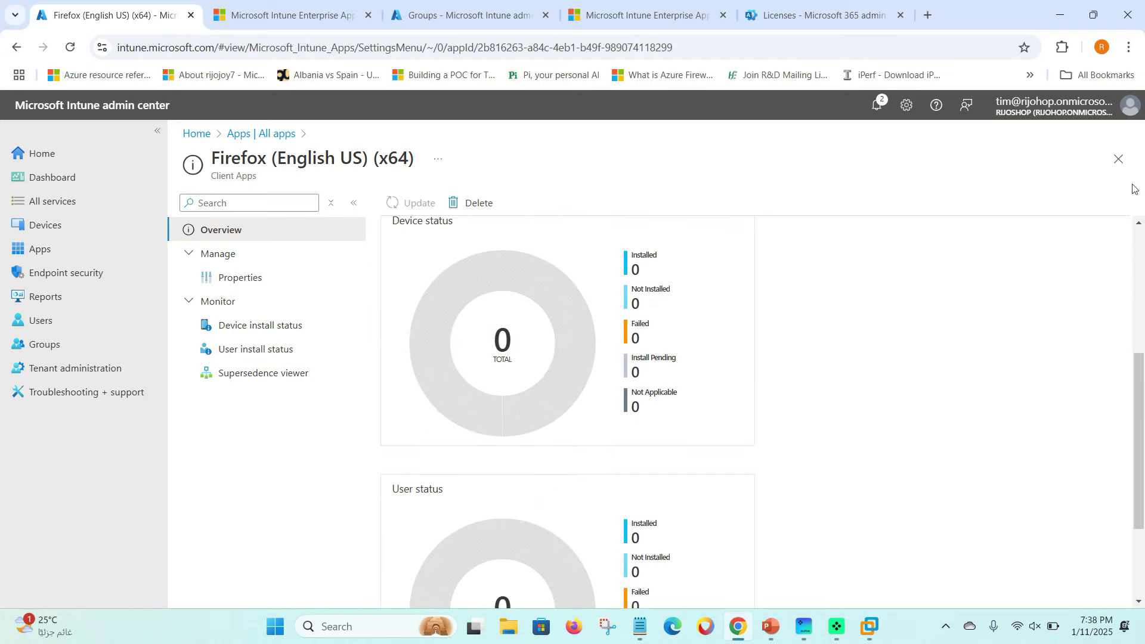
pyautogui.click(1118, 159)
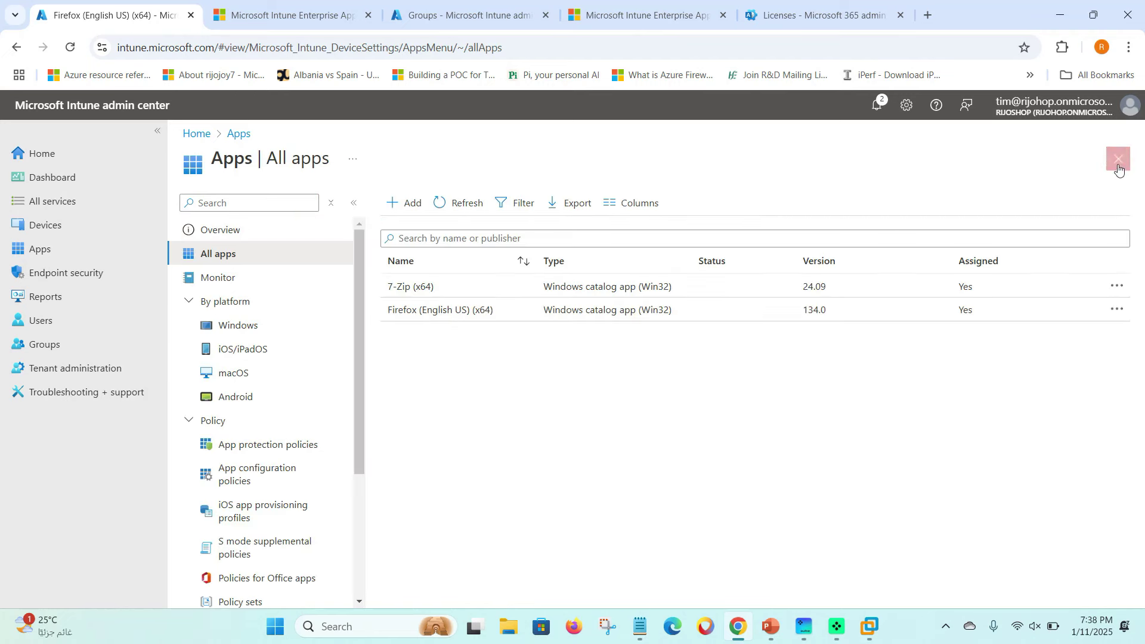
# Check the device and user install status of 7-Zip (x64) and return to All apps.
pyautogui.click(494, 289)
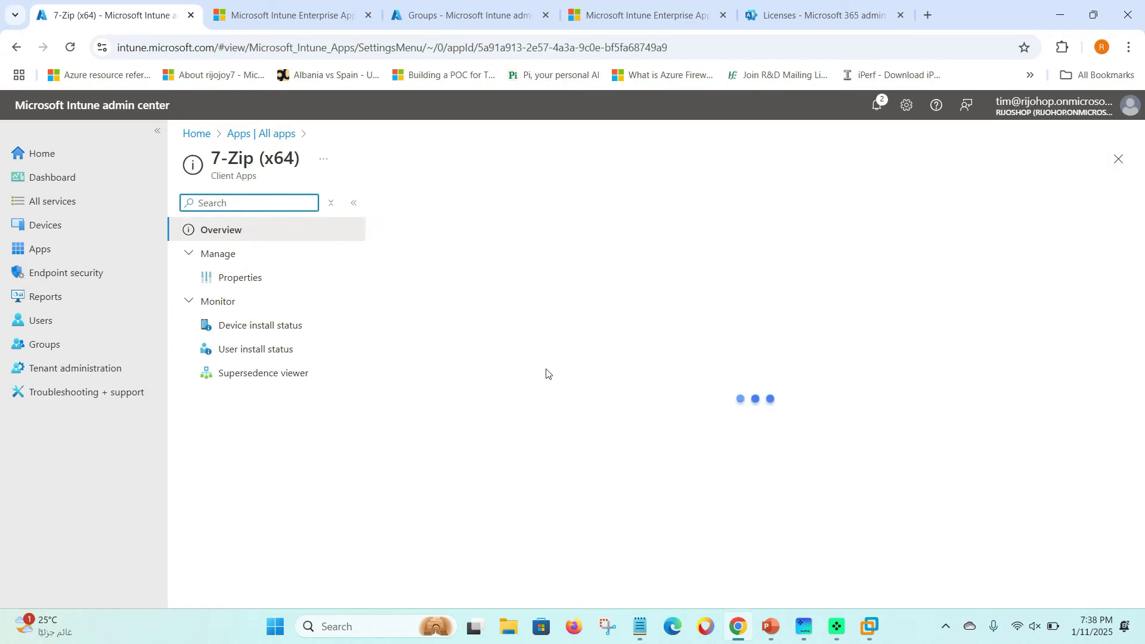
pyautogui.scroll(-5, 544, 373)
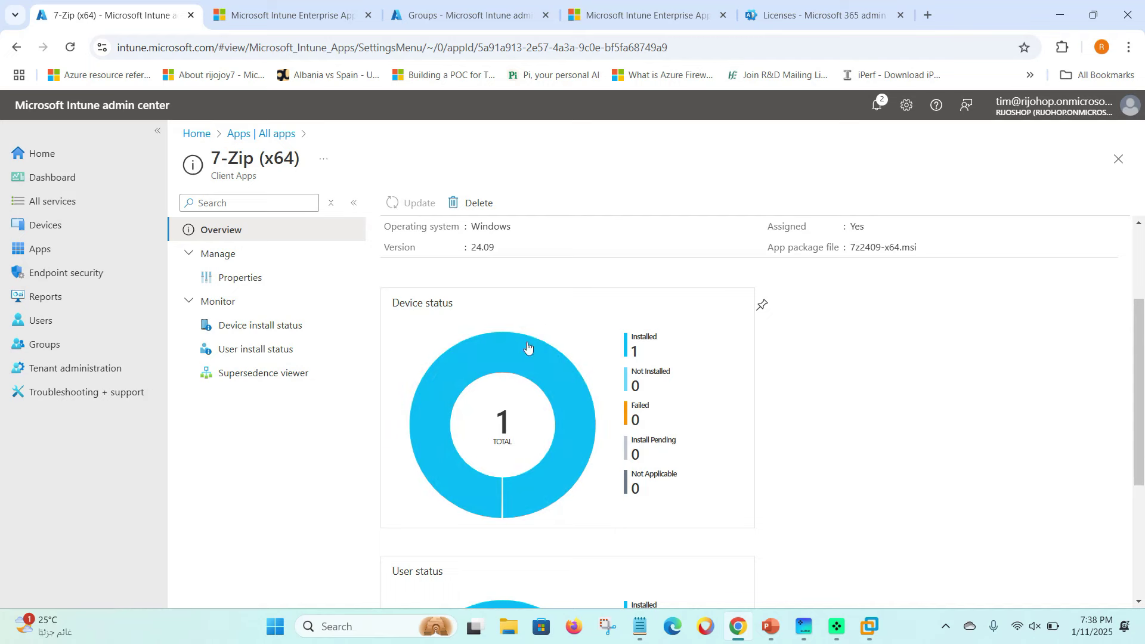
pyautogui.scroll(-2, 544, 327)
pyautogui.scroll(-1, 477, 495)
pyautogui.scroll(5, 507, 500)
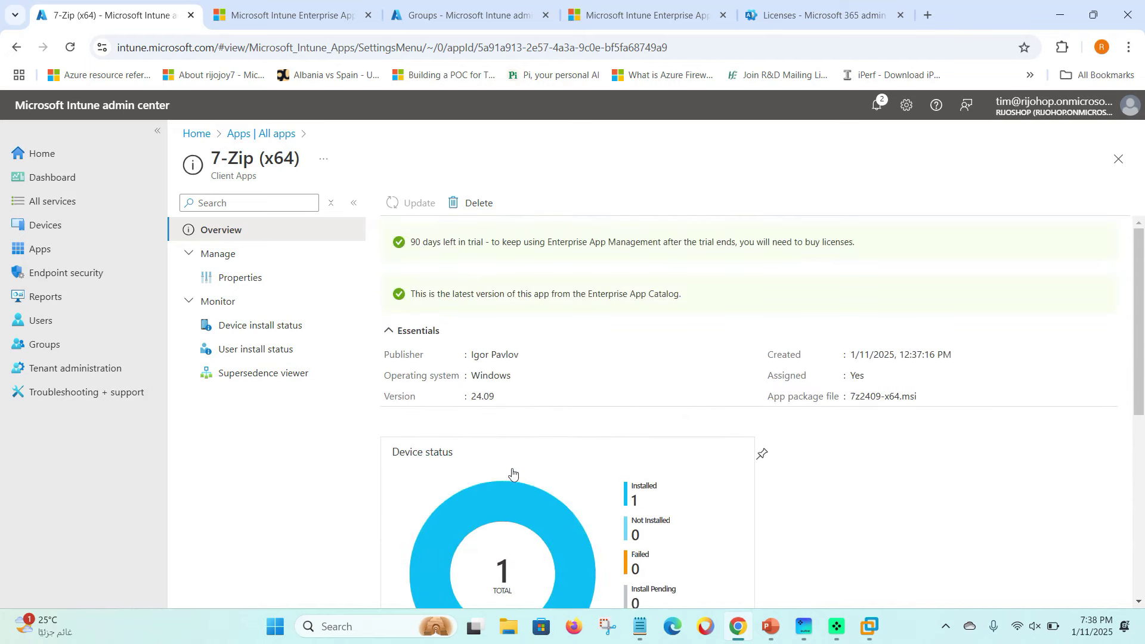
pyautogui.click(1118, 158)
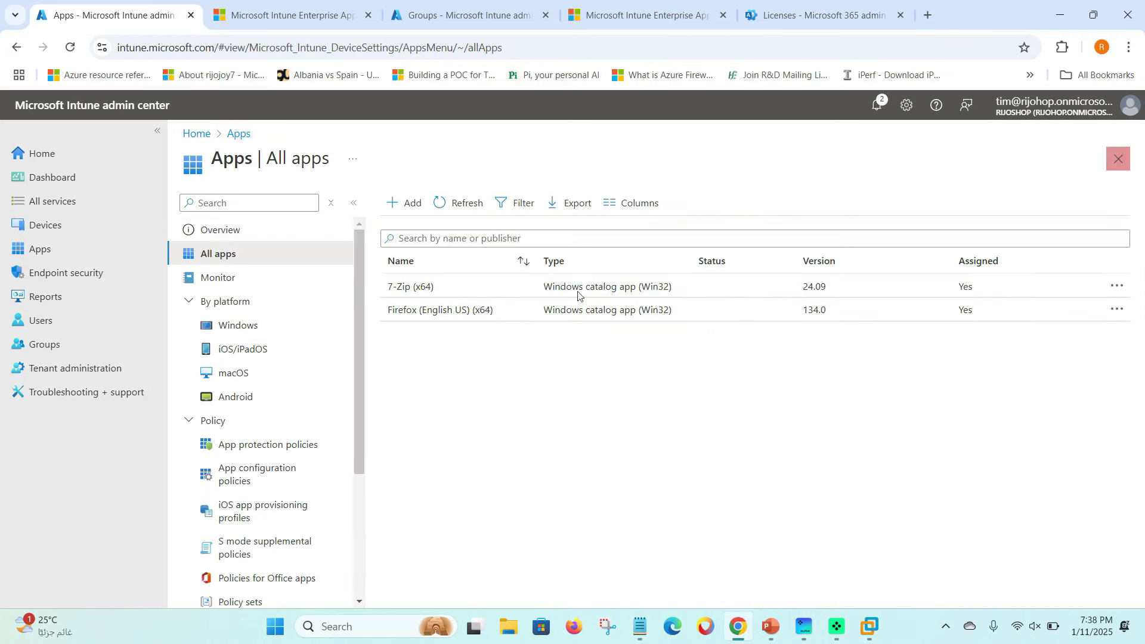